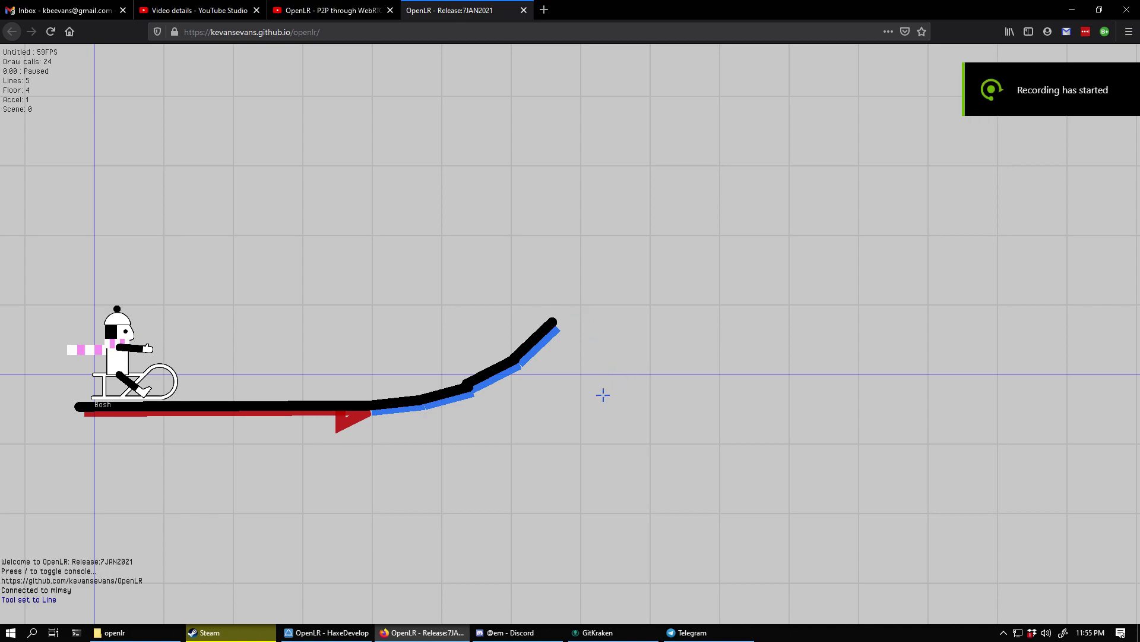
Extend the curved track's raised end to near vertical with two more floor lines, and test the ride
mouse_move(552, 322)
mouse_down()
mouse_move(581, 272)
mouse_move(587, 221)
mouse_up()
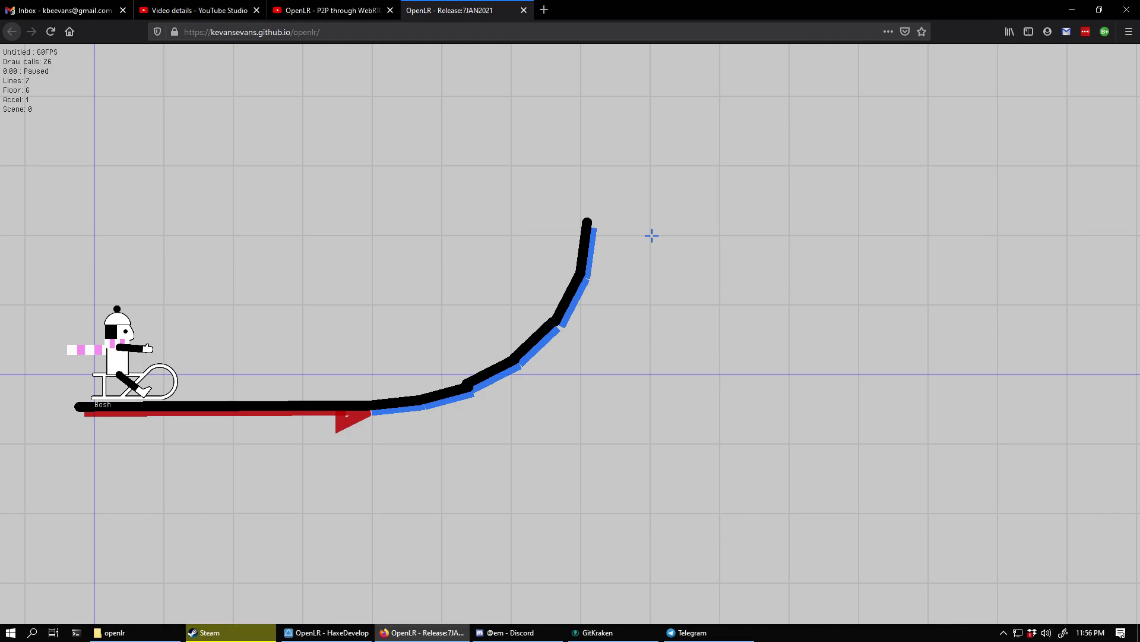
key(space)
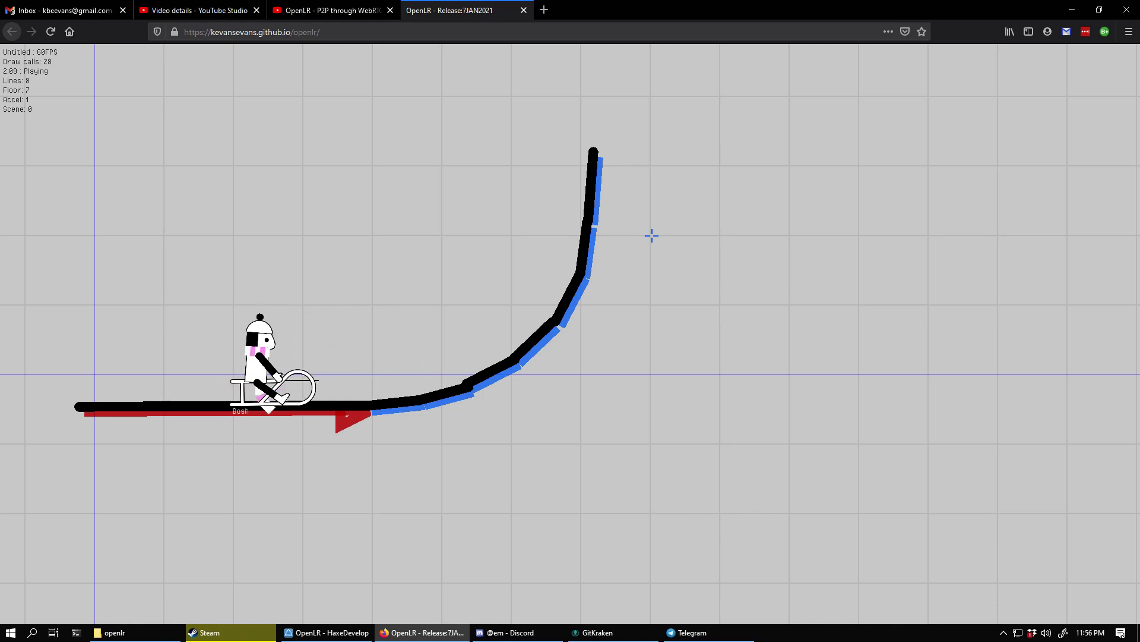
key(u)
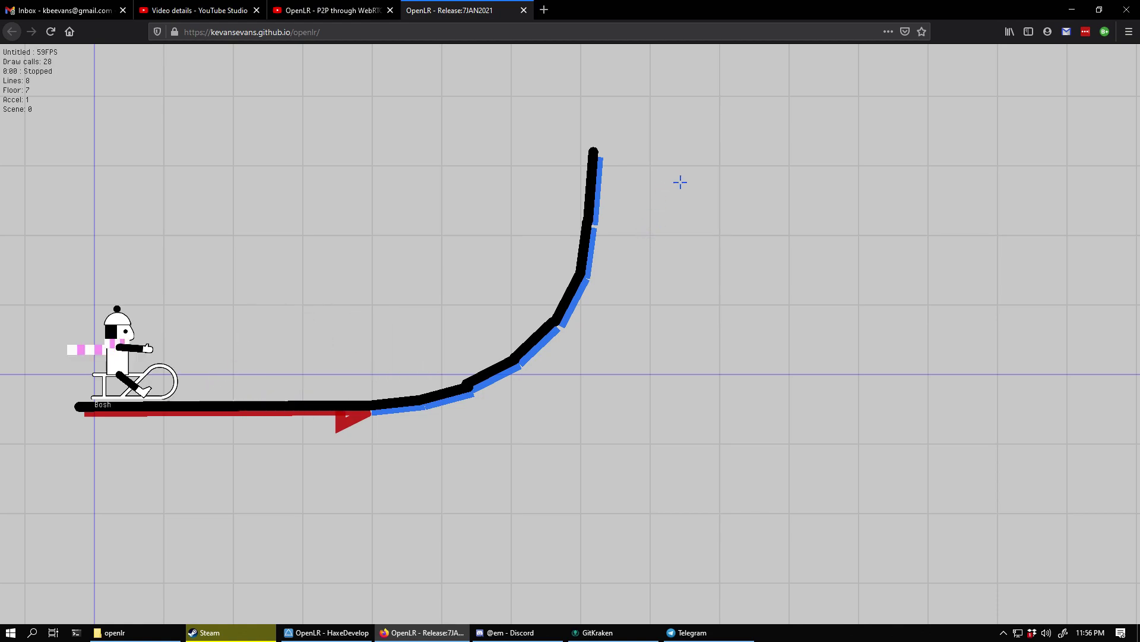
Replay the ride from the start along the full curve, pause it, and stop playback
drag(664, 149, 719, 254)
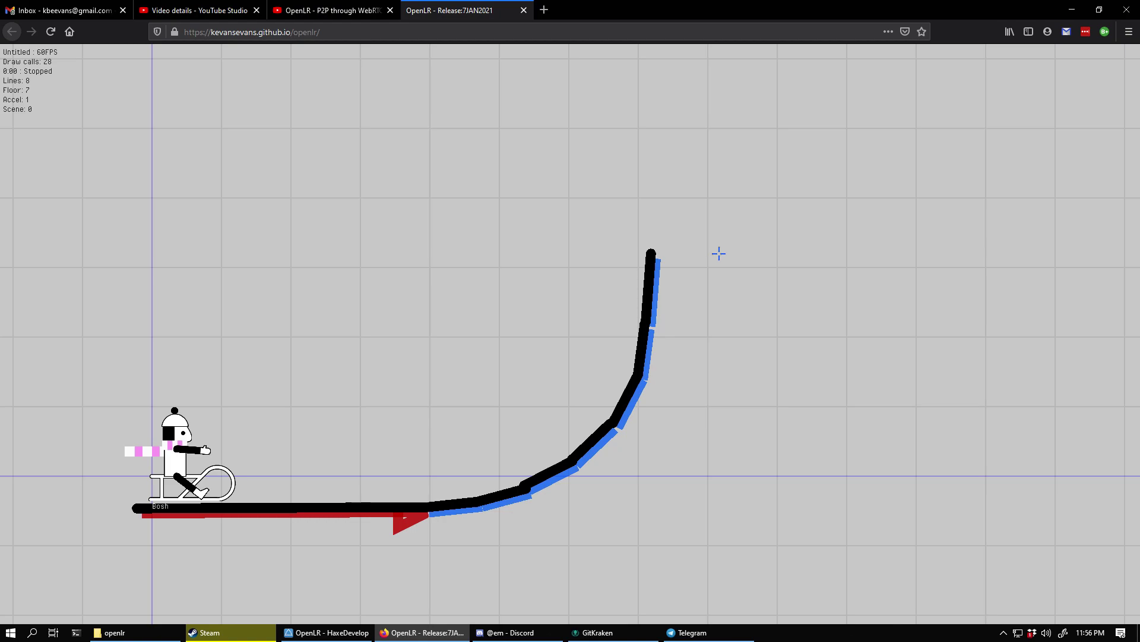
key(y)
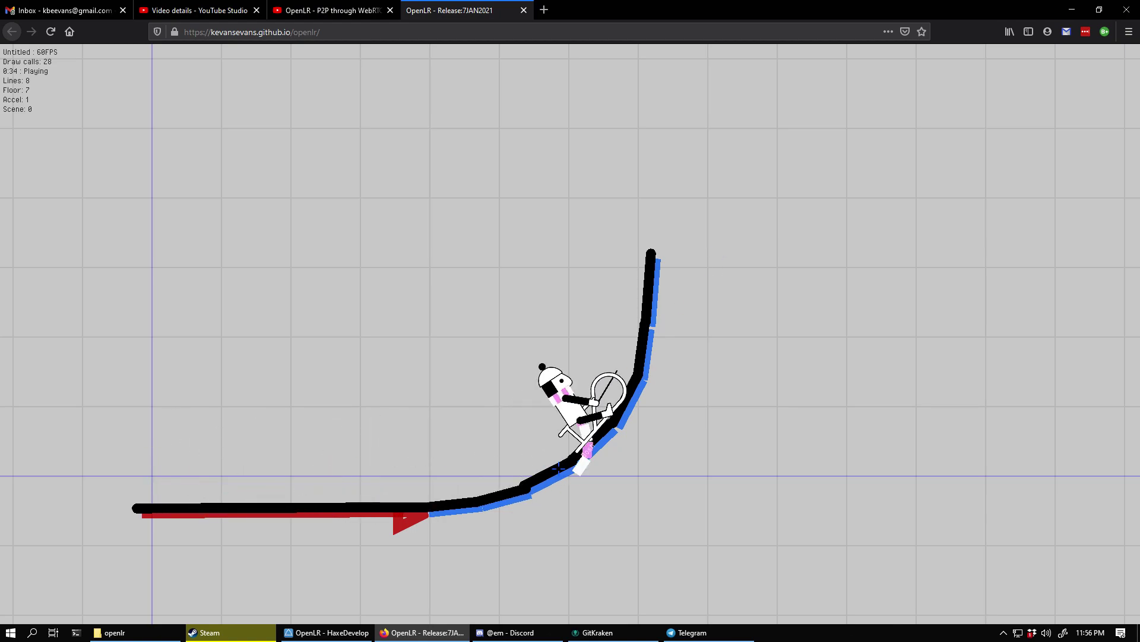
key(space)
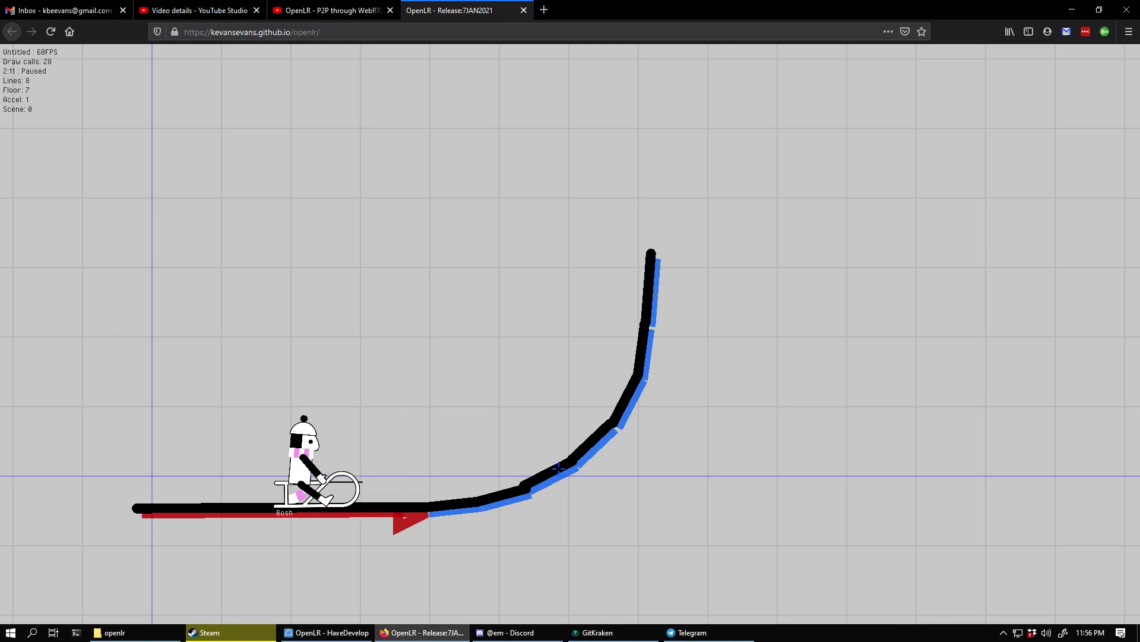
key(u)
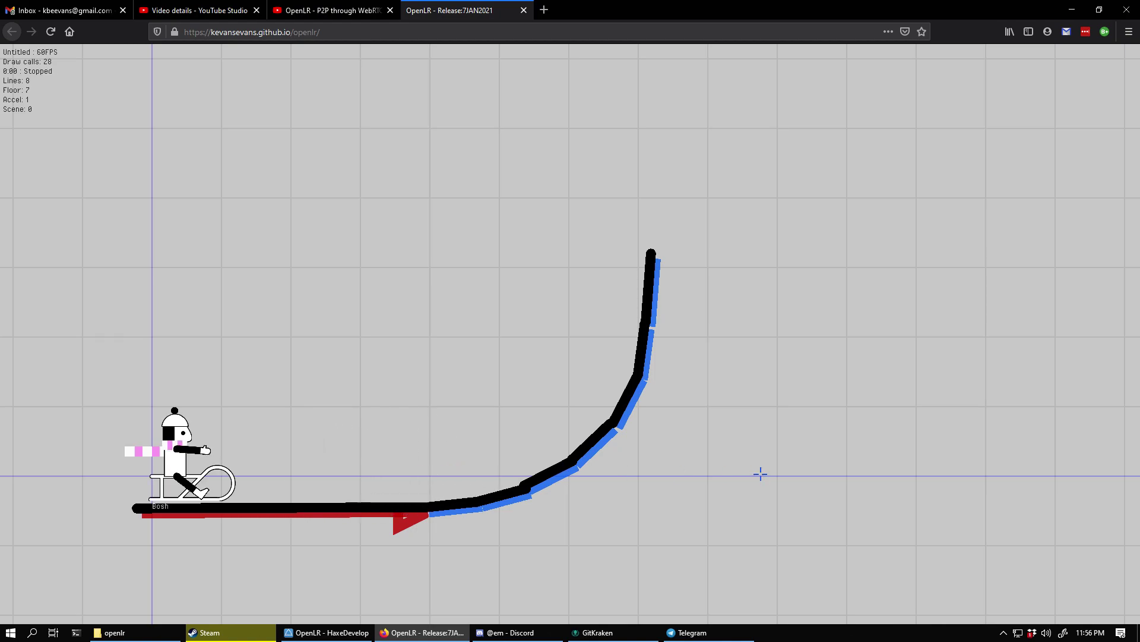
Switch to Discord's shared screen and resize its window to sit side by side with the OpenLR browser window
click(514, 632)
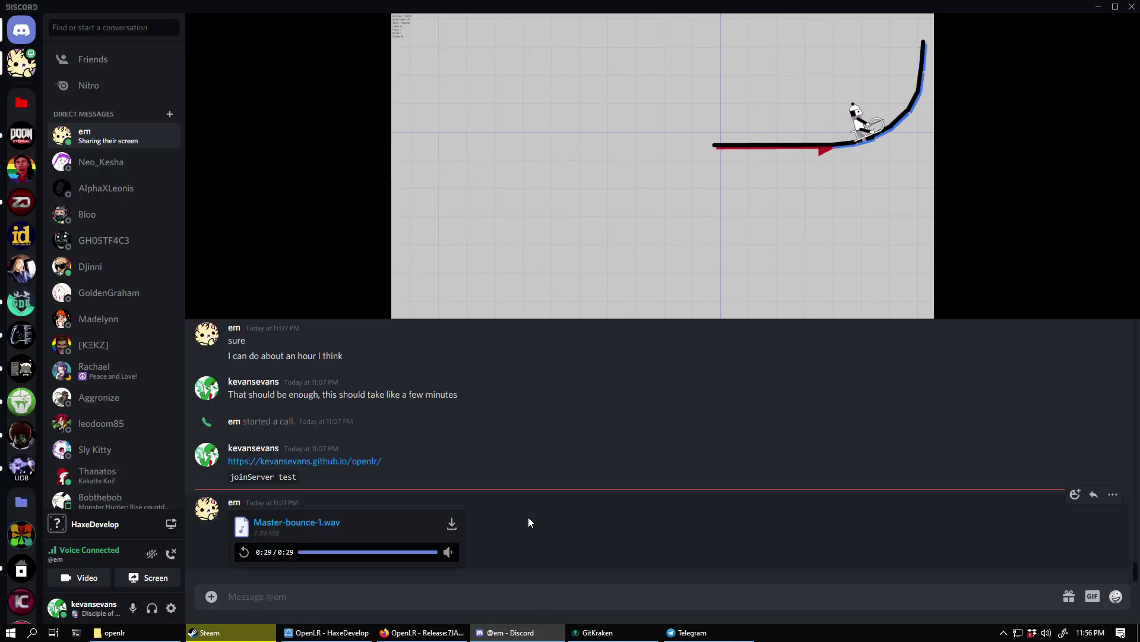
click(423, 632)
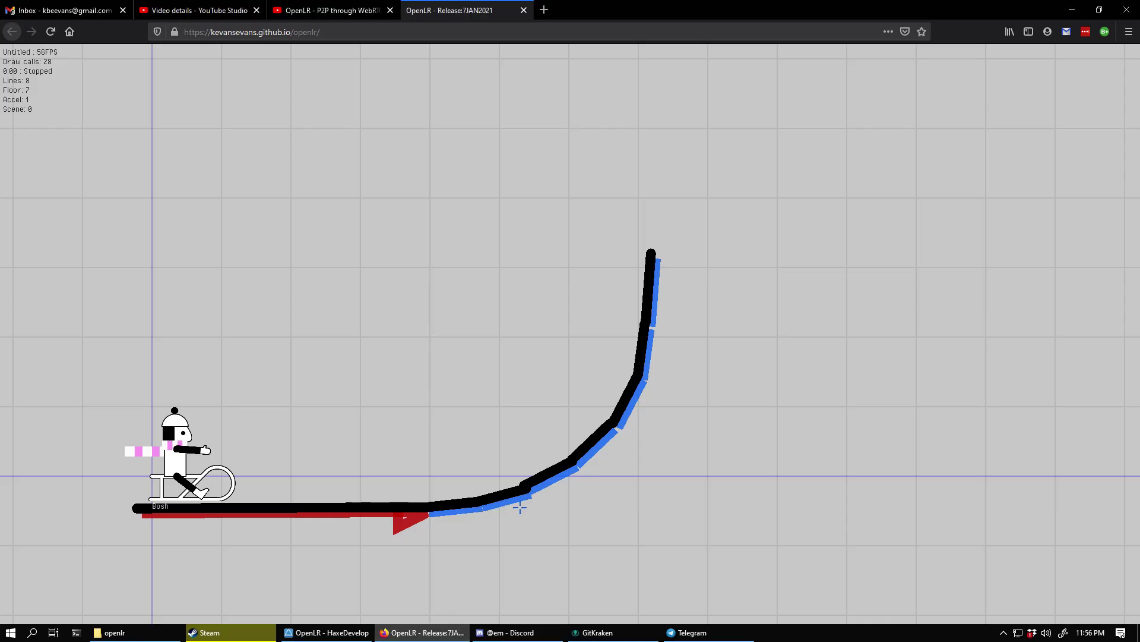
drag(697, 389, 695, 340)
key(alt+Tab)
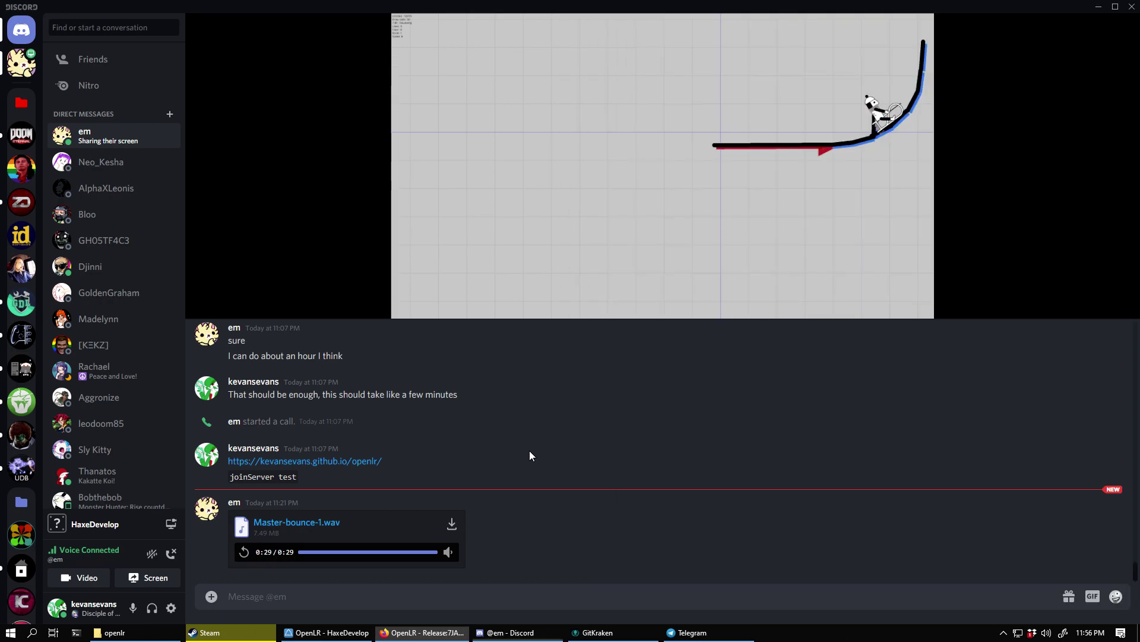
double_click(931, 10)
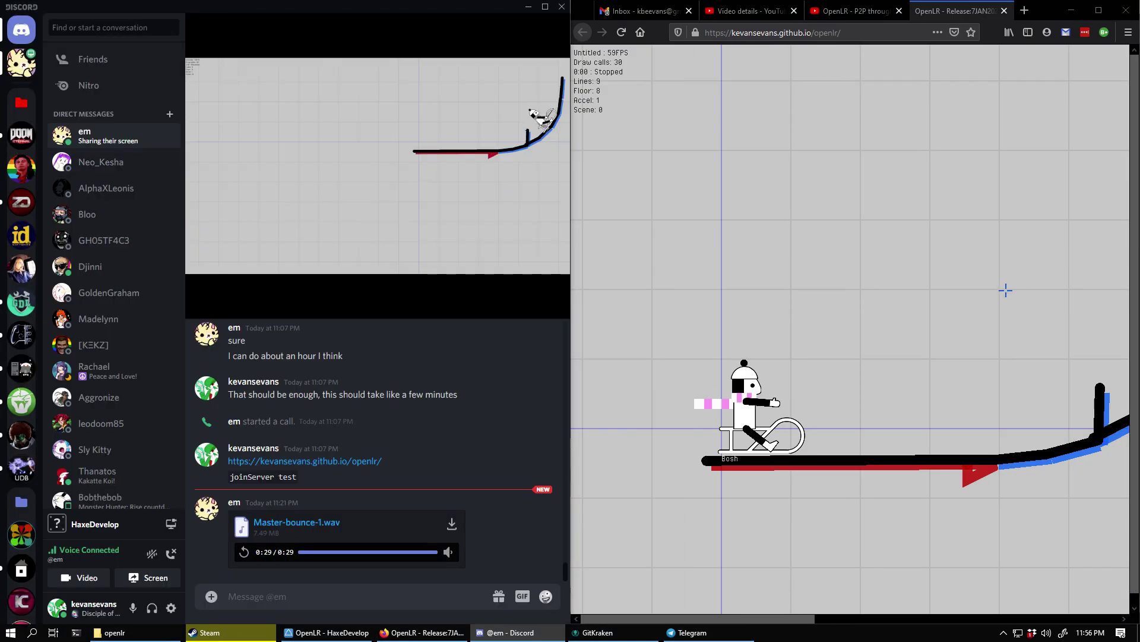
In the OpenLR window, undo the short vertical line standing on the lower part of the curve
click(995, 287)
drag(938, 283, 736, 225)
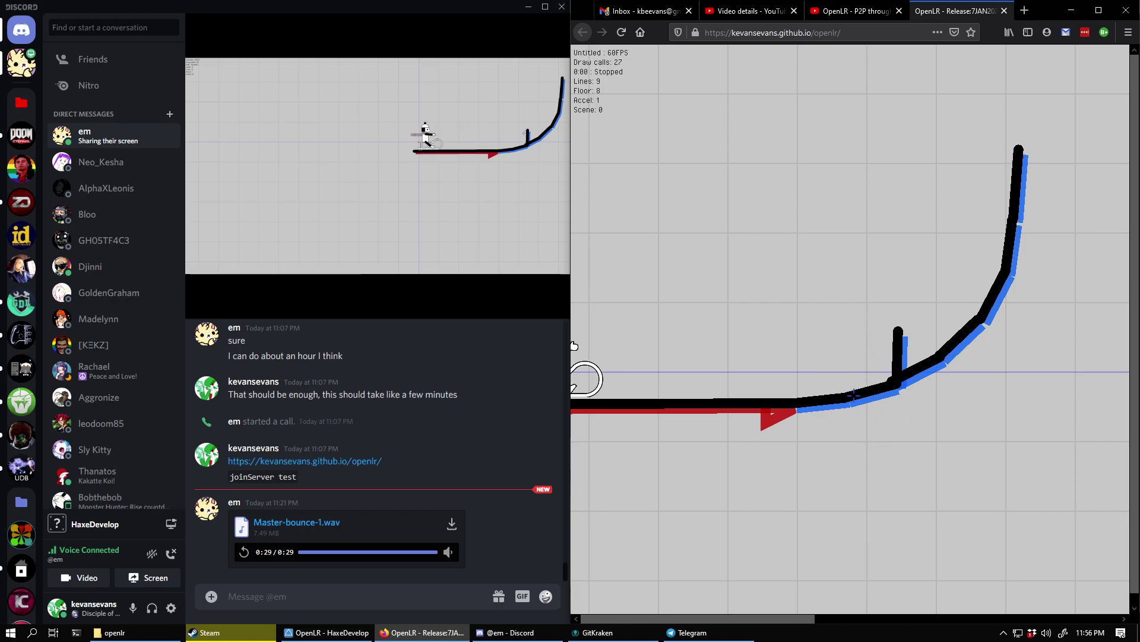
key(ctrl+z)
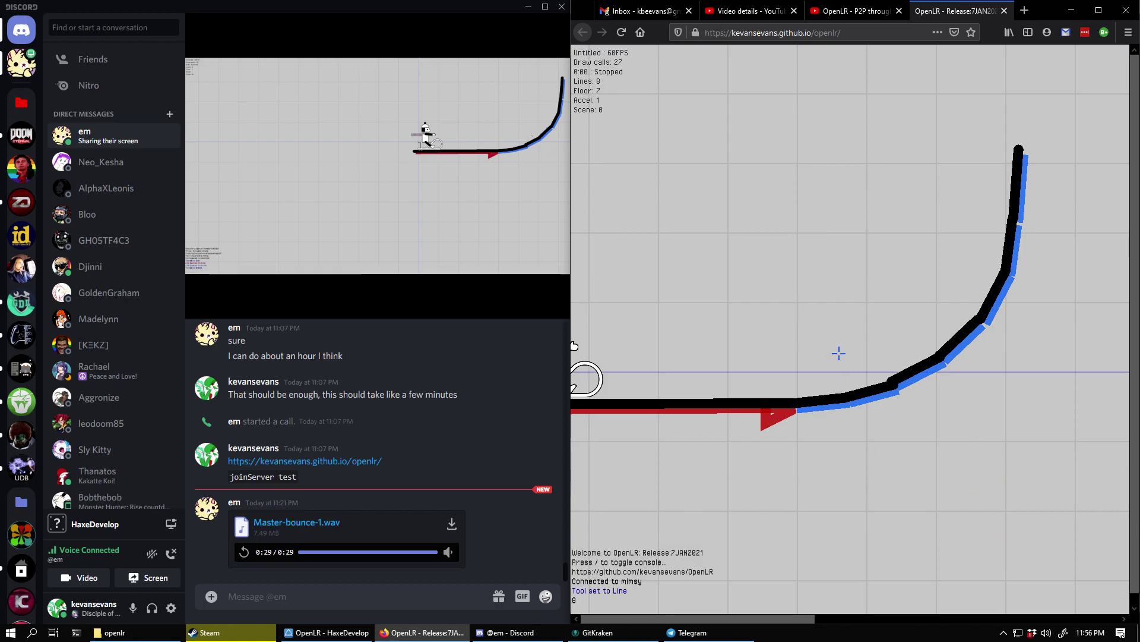
Erase the floor segment in the lower middle of the curve, redraw it as an Accel line, and test the ride
middle_click(591, 367)
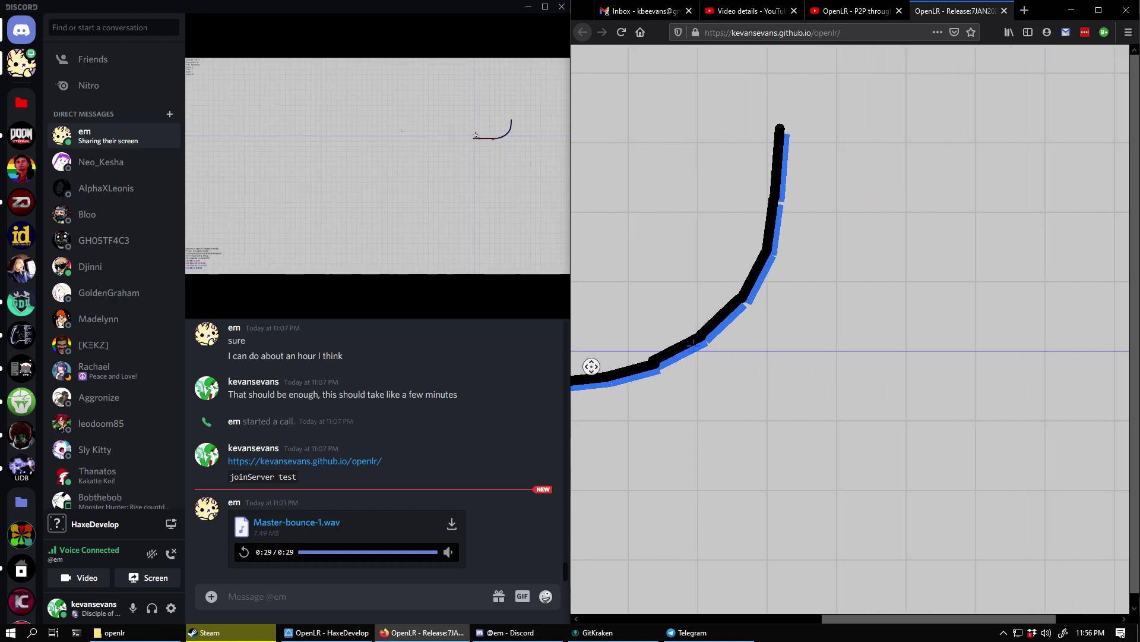
middle_click(720, 405)
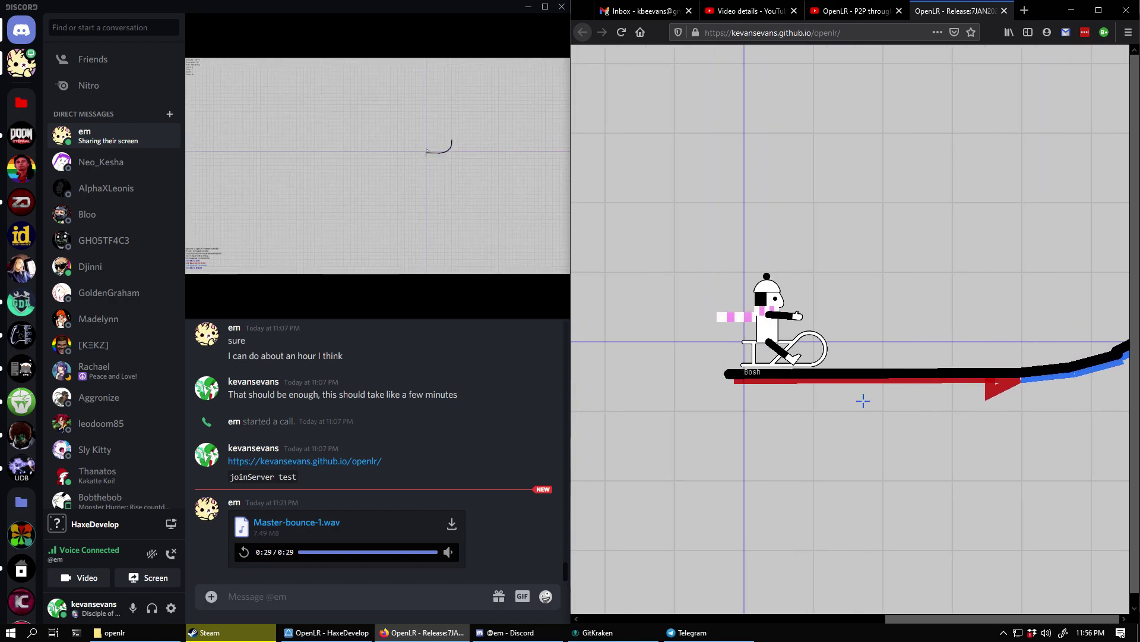
middle_click(899, 356)
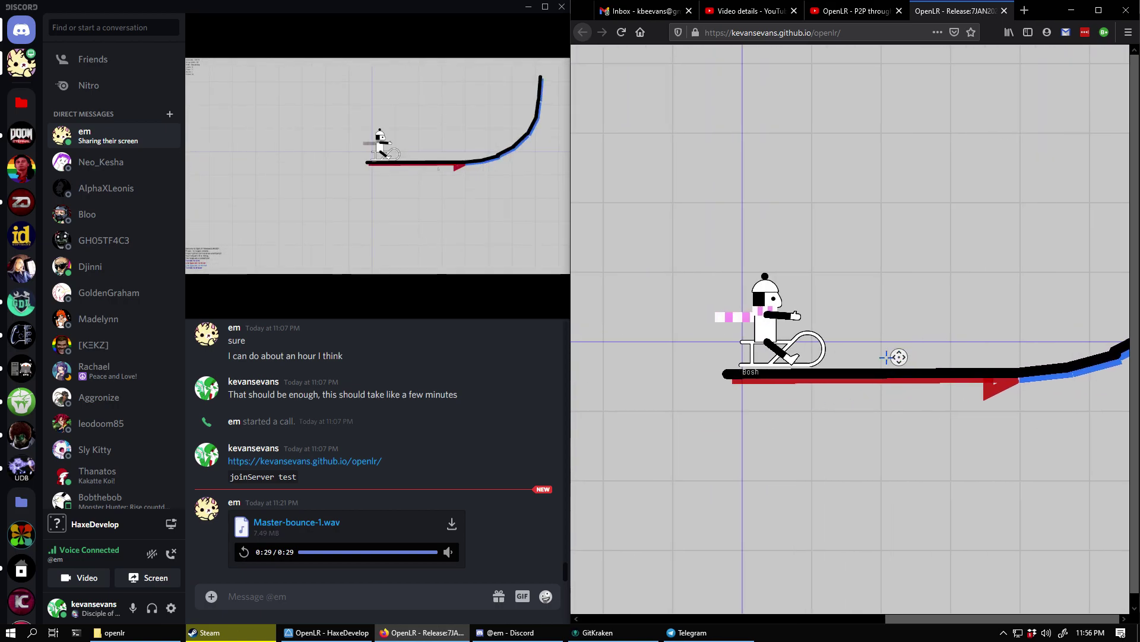
click(838, 437)
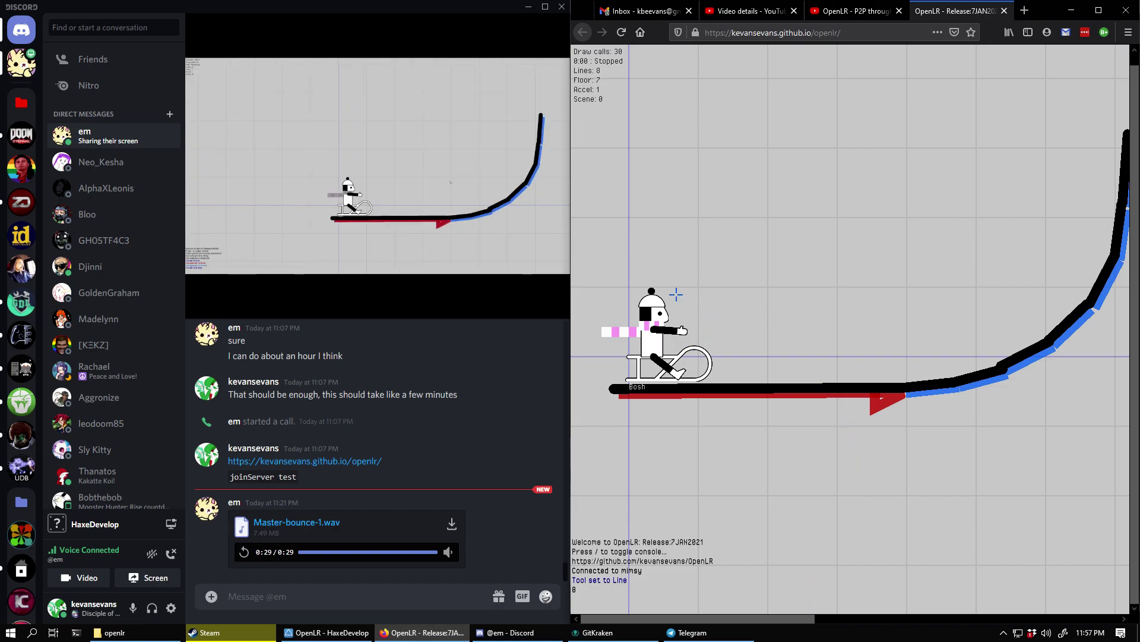
key(e)
click(1028, 355)
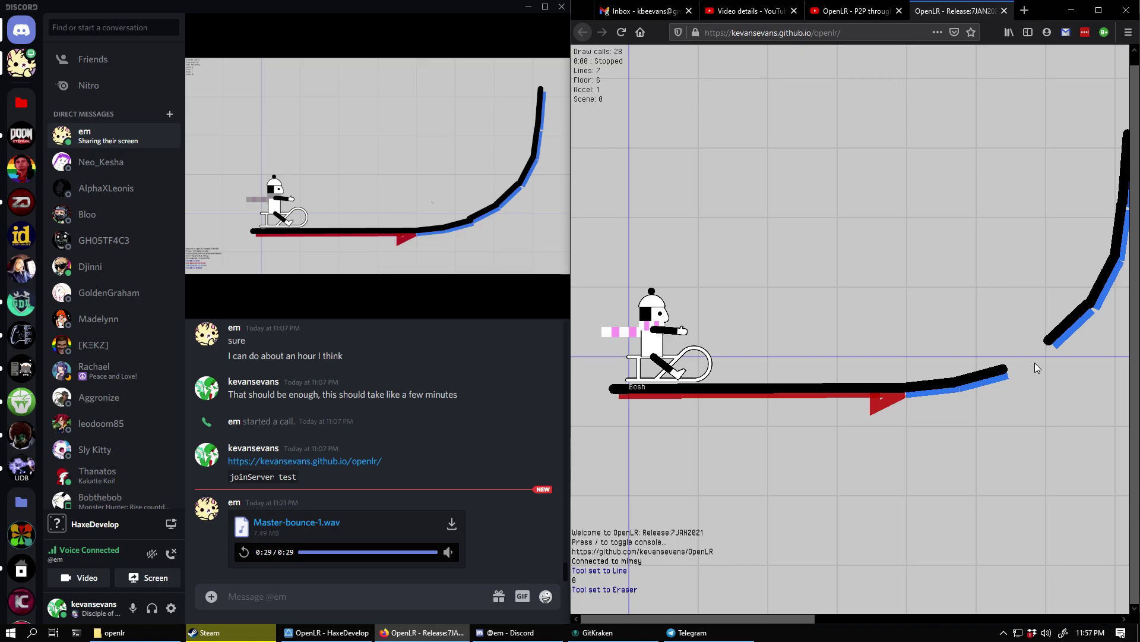
key(w)
key(2)
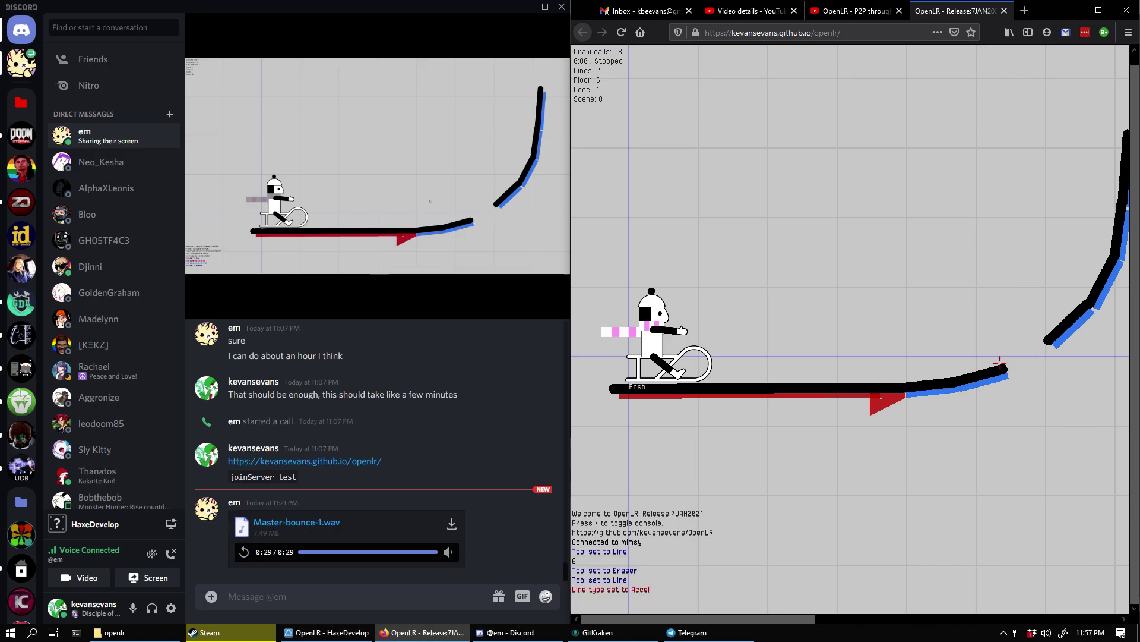
drag(1047, 339, 1003, 368)
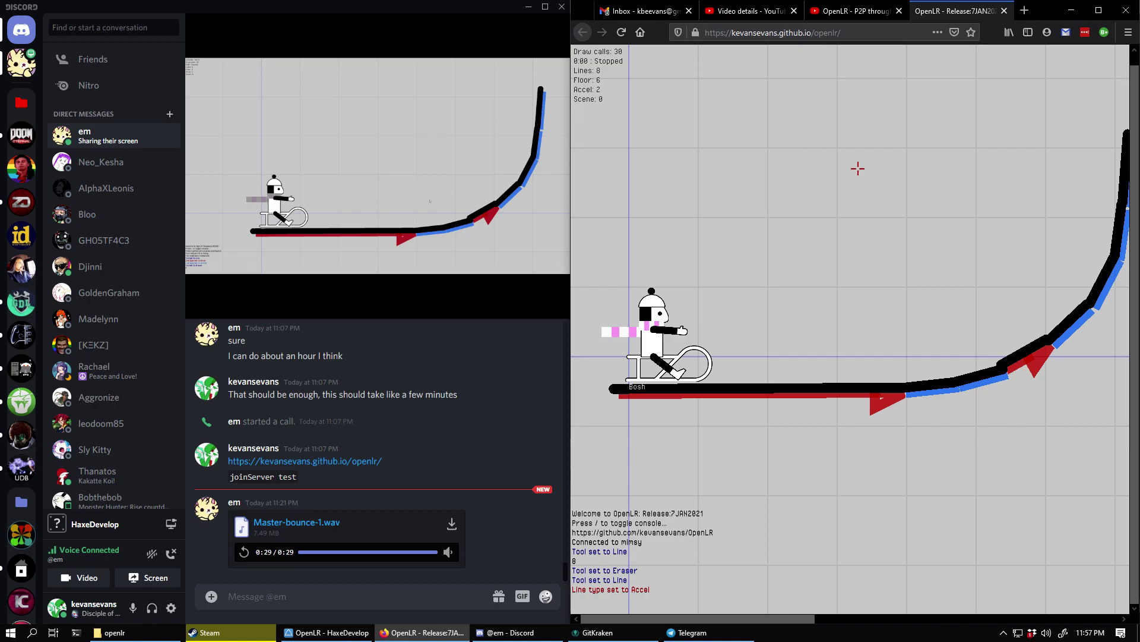
key(y)
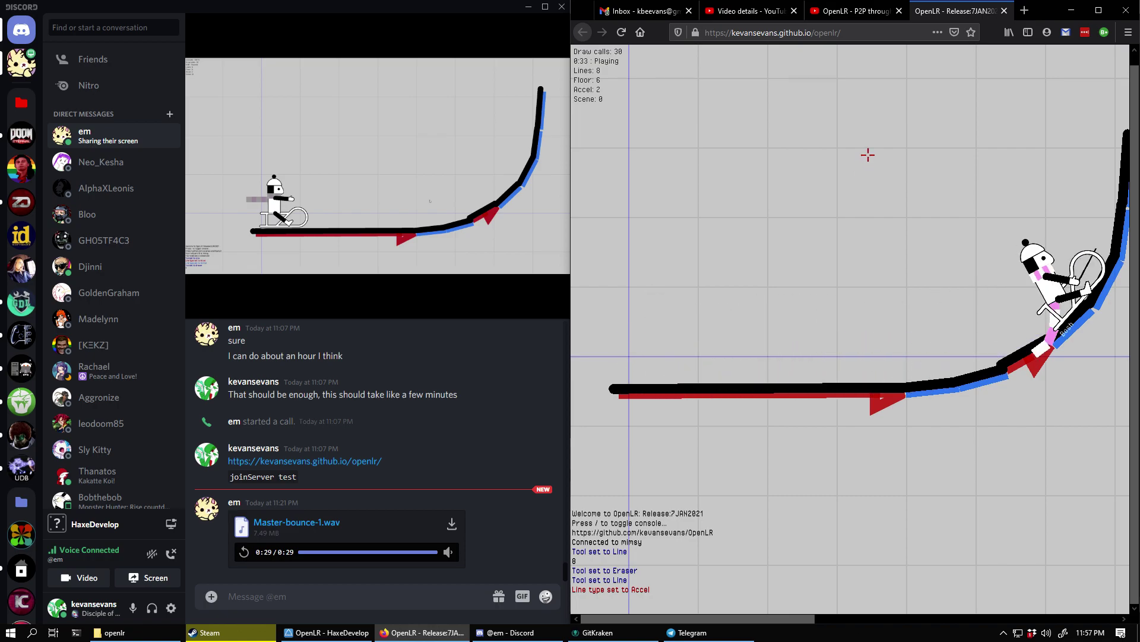
key(space)
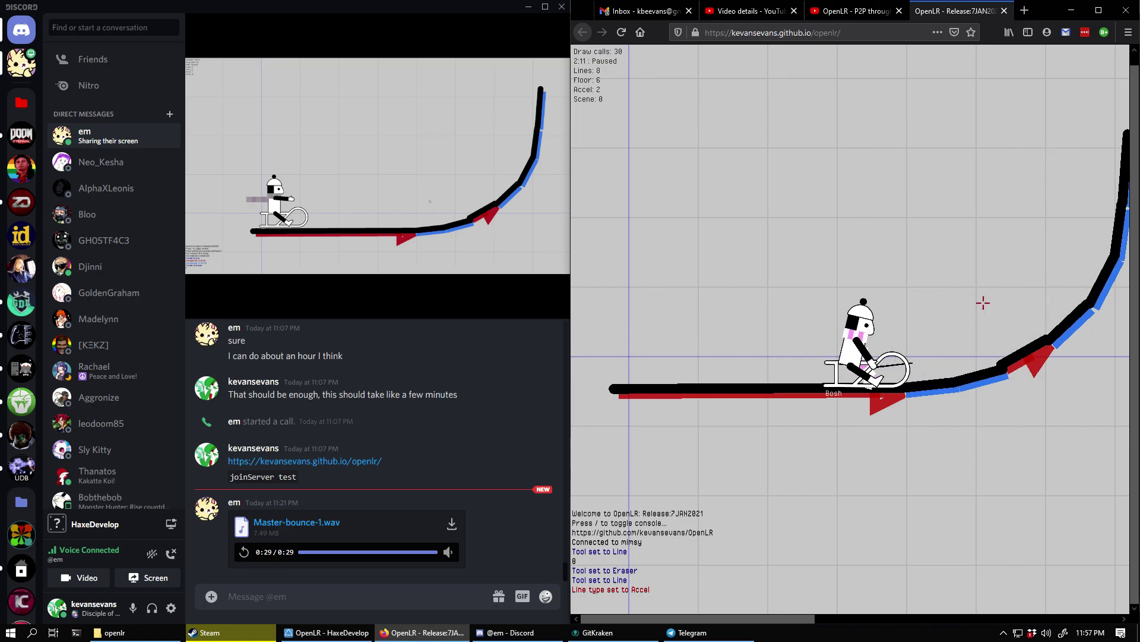
Replace the steep segment below the near-vertical lines with an Accel line, replay the ride, and stop it
key(e)
click(1097, 293)
key(l)
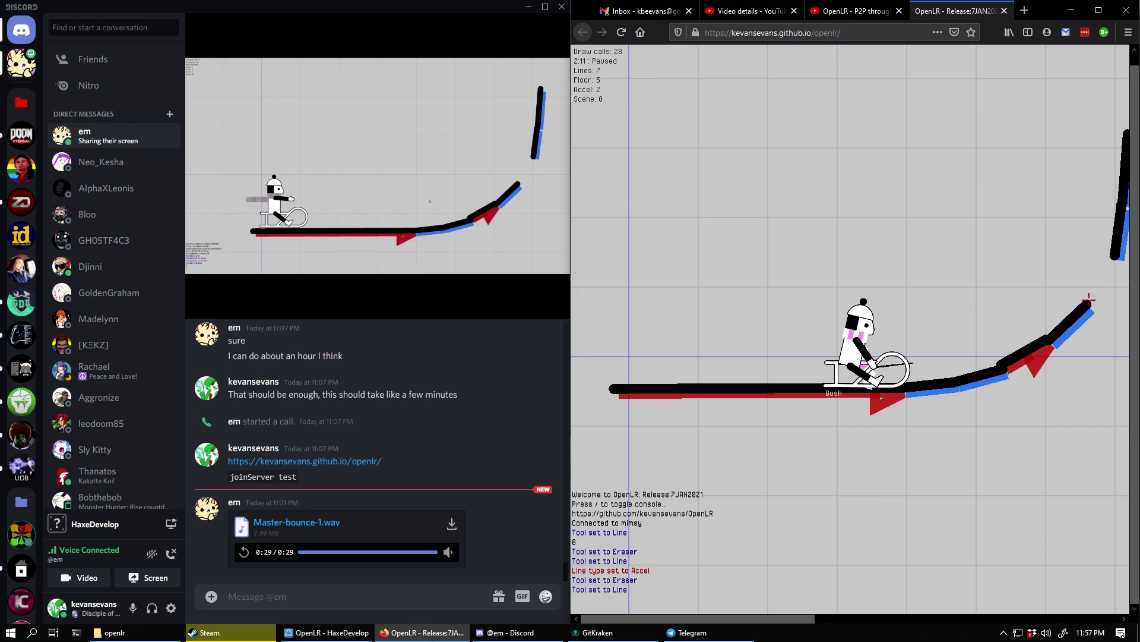
drag(1111, 260, 1091, 304)
key(space)
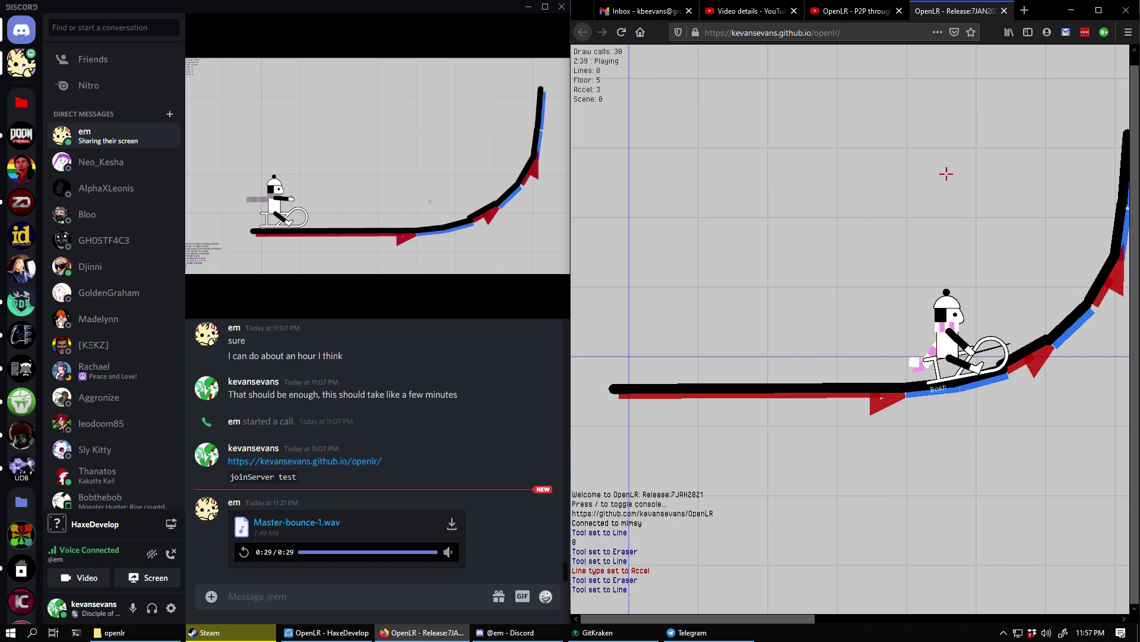
key(y)
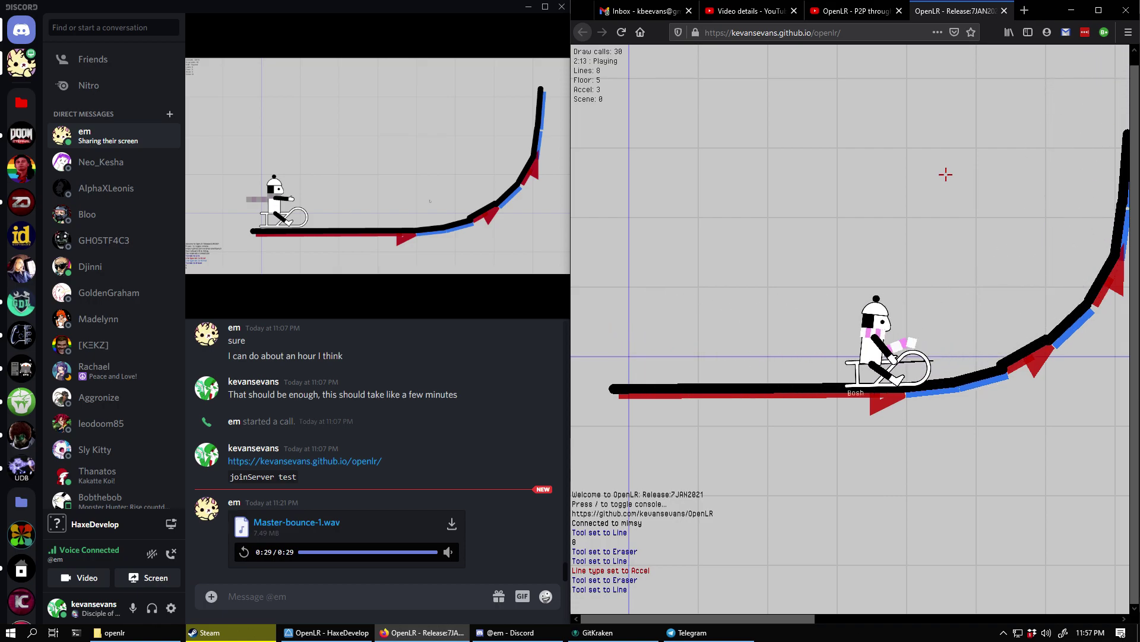
key(u)
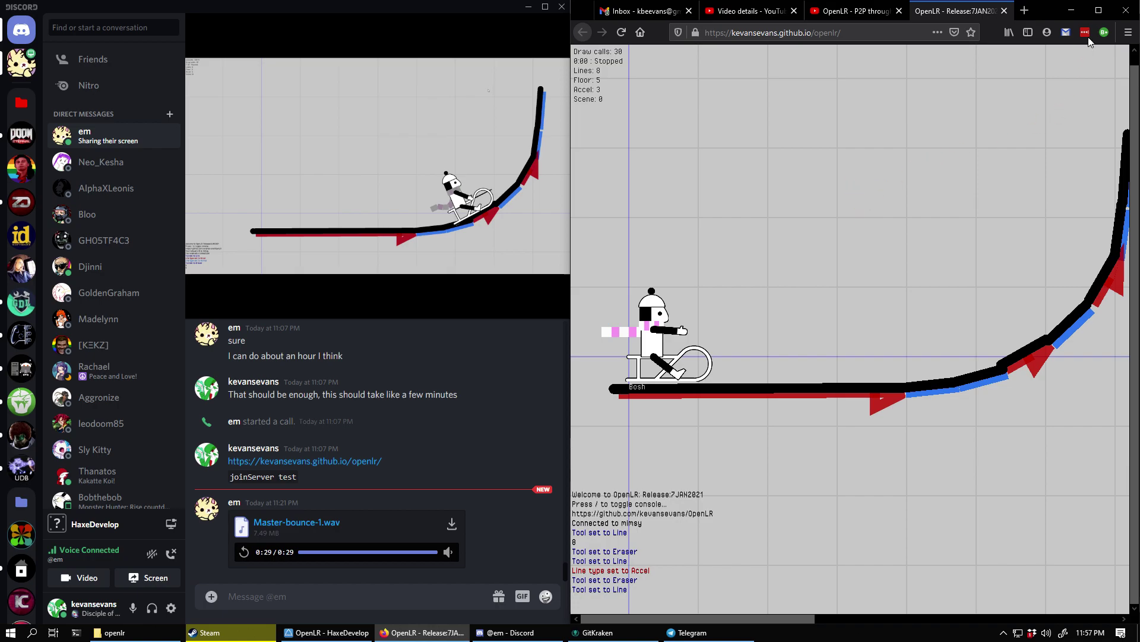
Maximize the OpenLR browser window and frame the rider and the whole curve up to its horizontal end line
click(1099, 10)
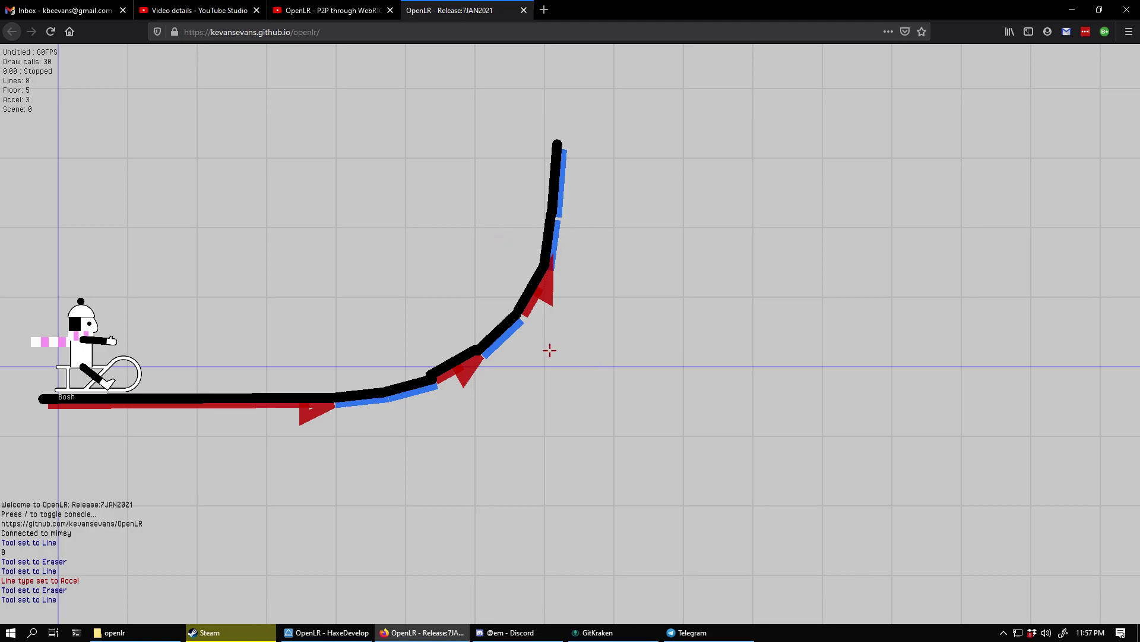
scroll(481, 283, up, 3)
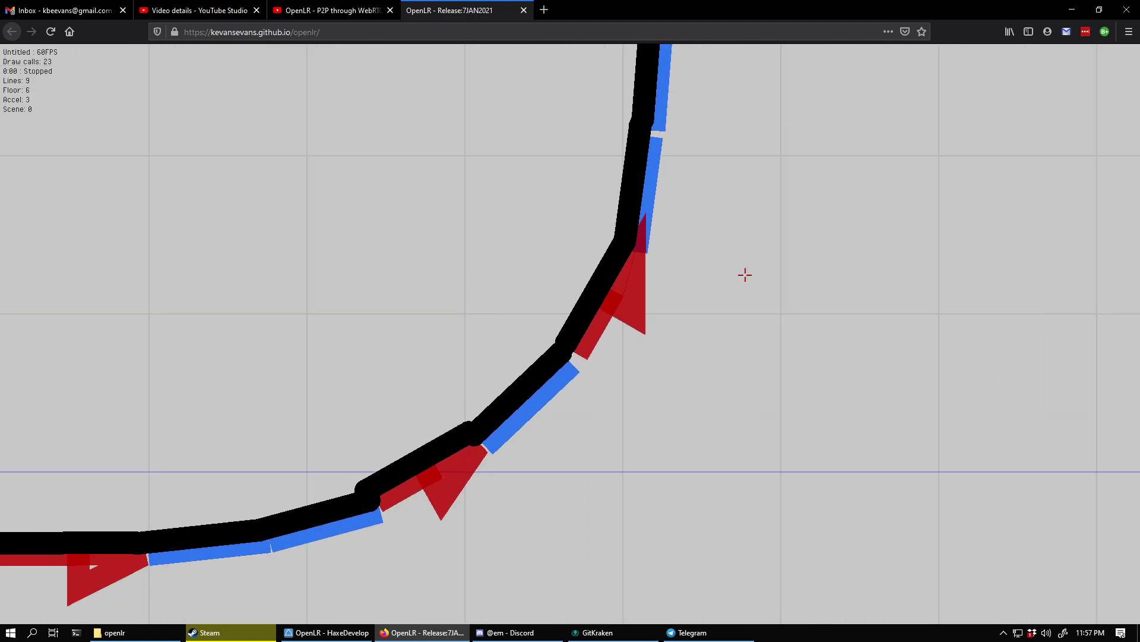
scroll(745, 275, down, 3)
drag(351, 337, 504, 310)
scroll(548, 331, up, 2)
drag(669, 326, 542, 359)
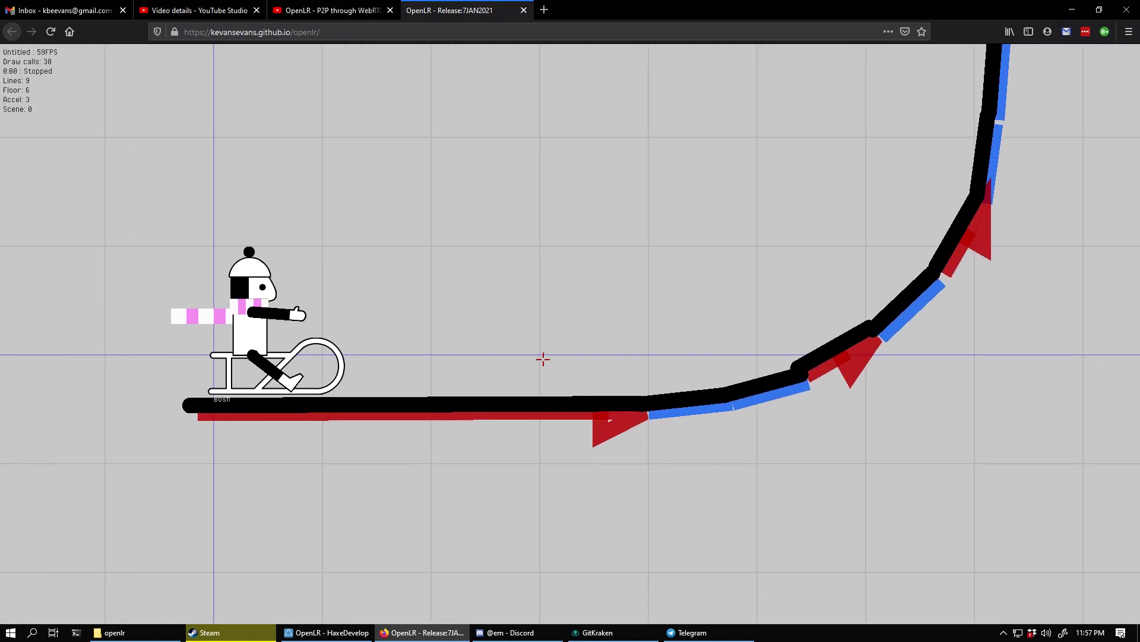
drag(670, 199, 472, 307)
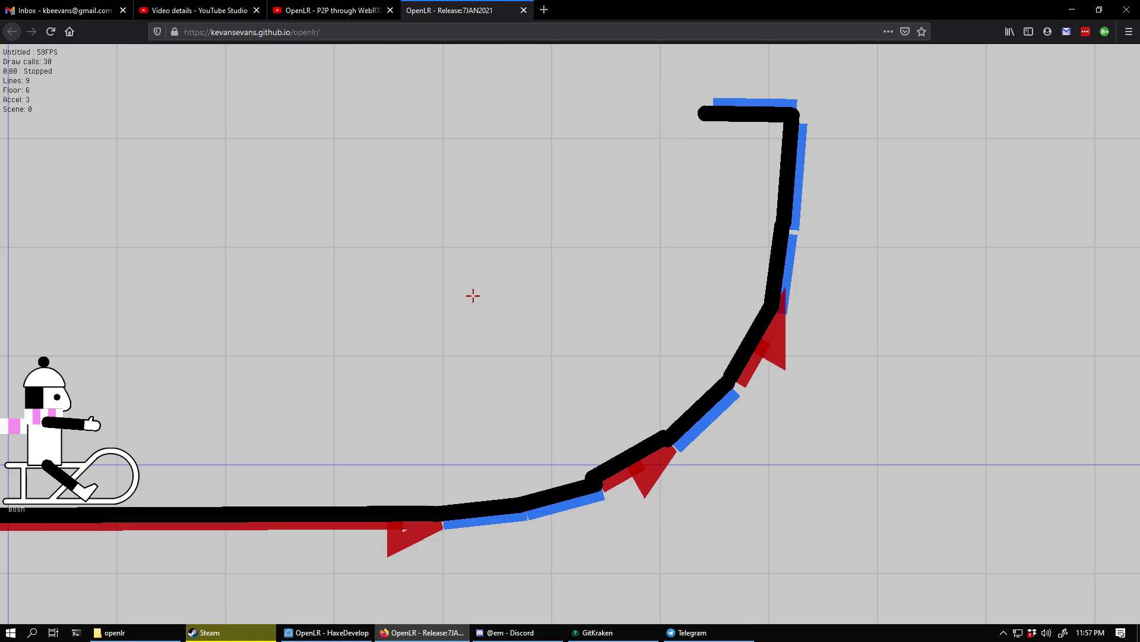
Play the ride three times over the finished curve, stopping and restarting from the beginning between runs
key(y)
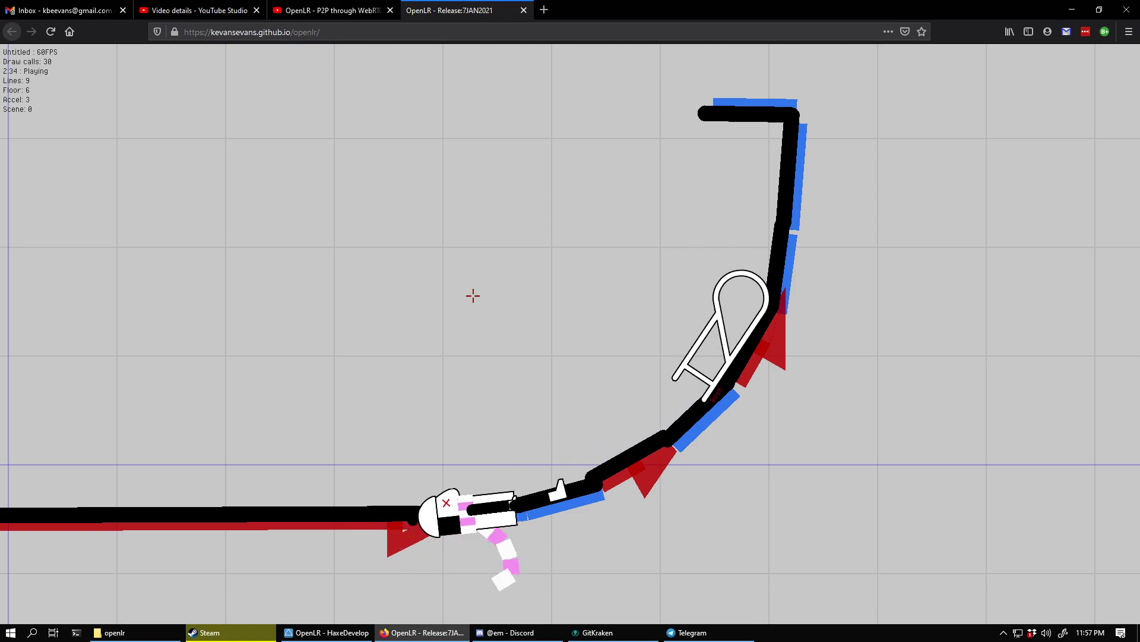
key(u)
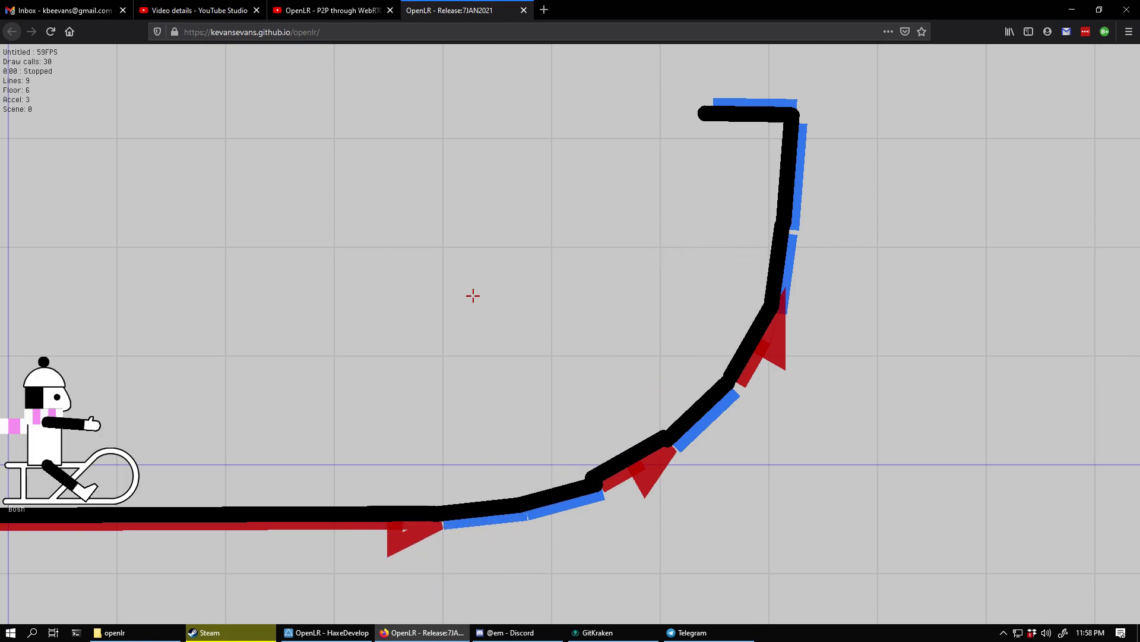
key(y)
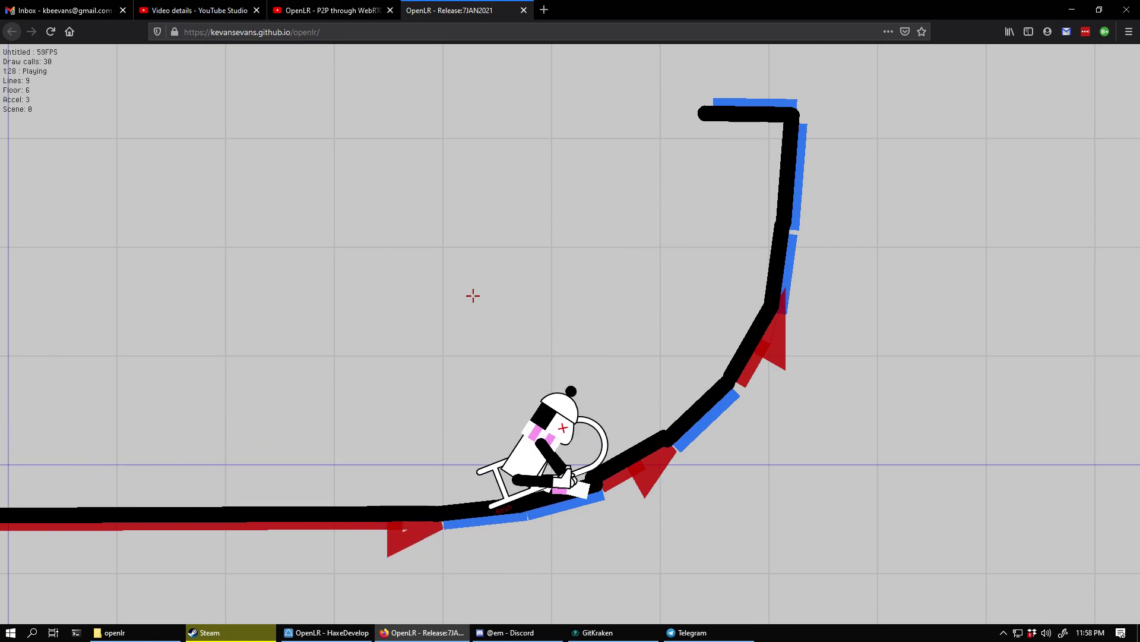
key(u)
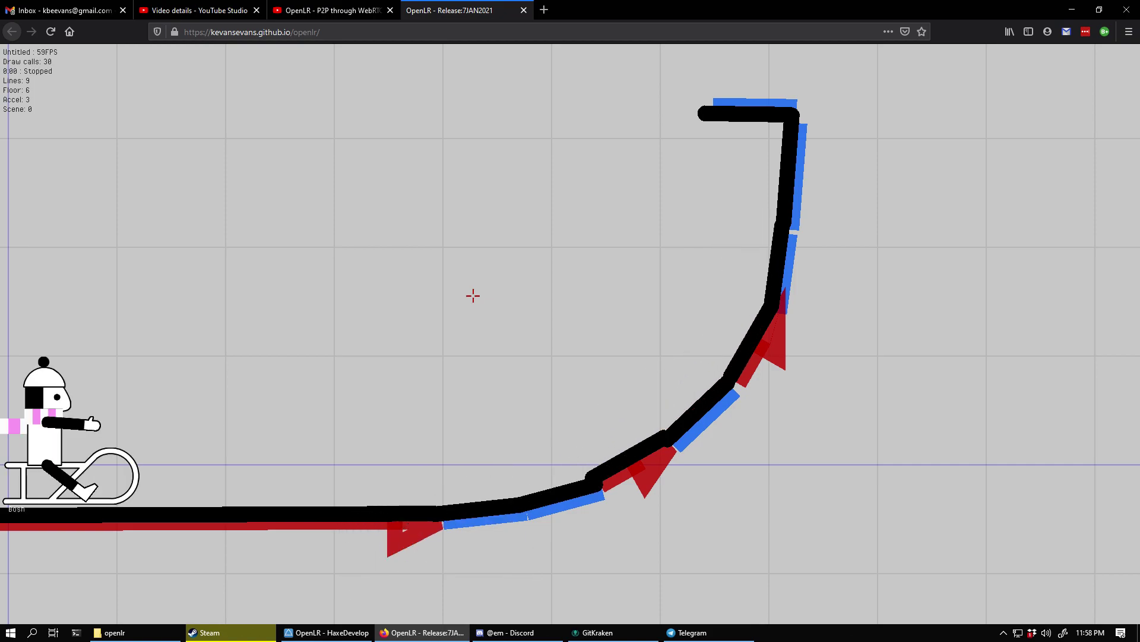
key(y)
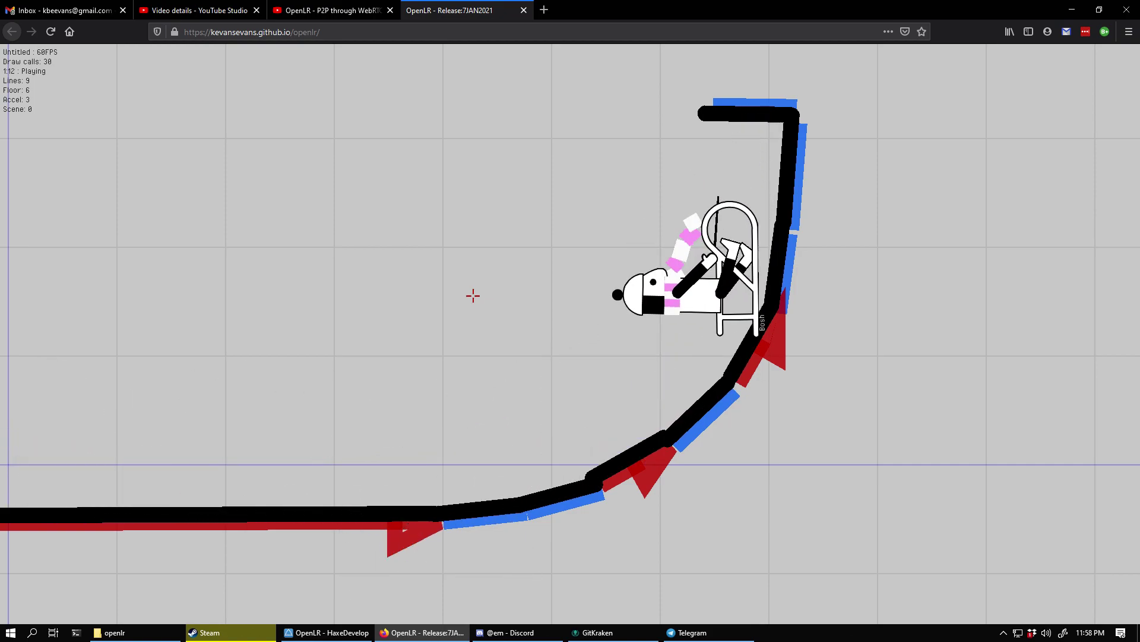
Pause the ride, redo the diagonal floor line sloping down from the free end of the upper horizontal line, and reset the rider
key(space)
key(ctrl+y)
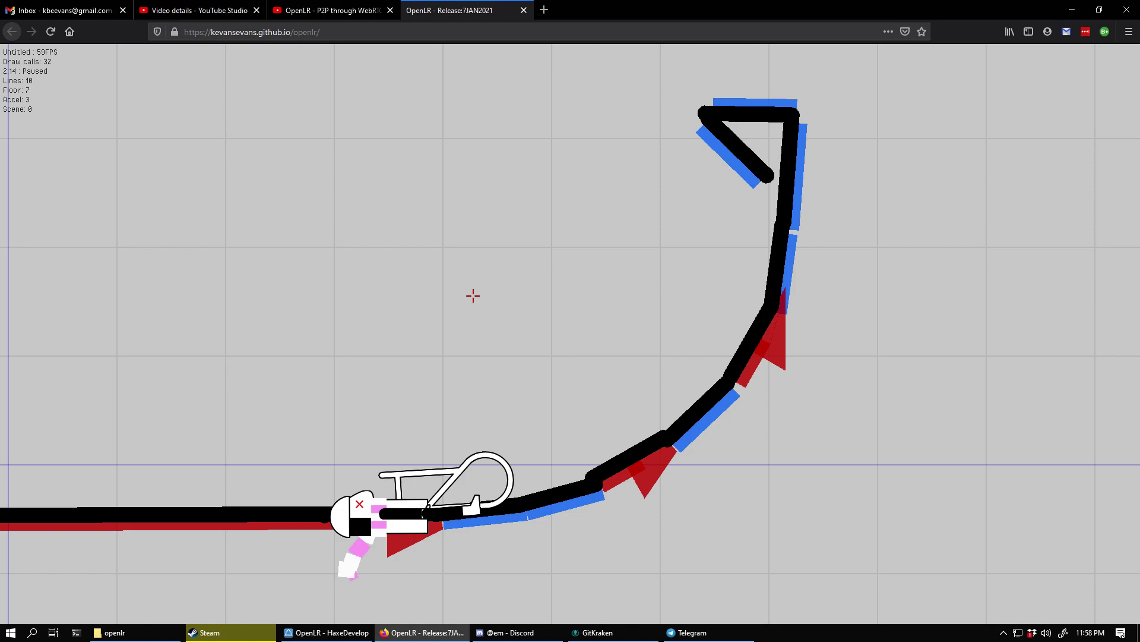
key(Left)
key(u)
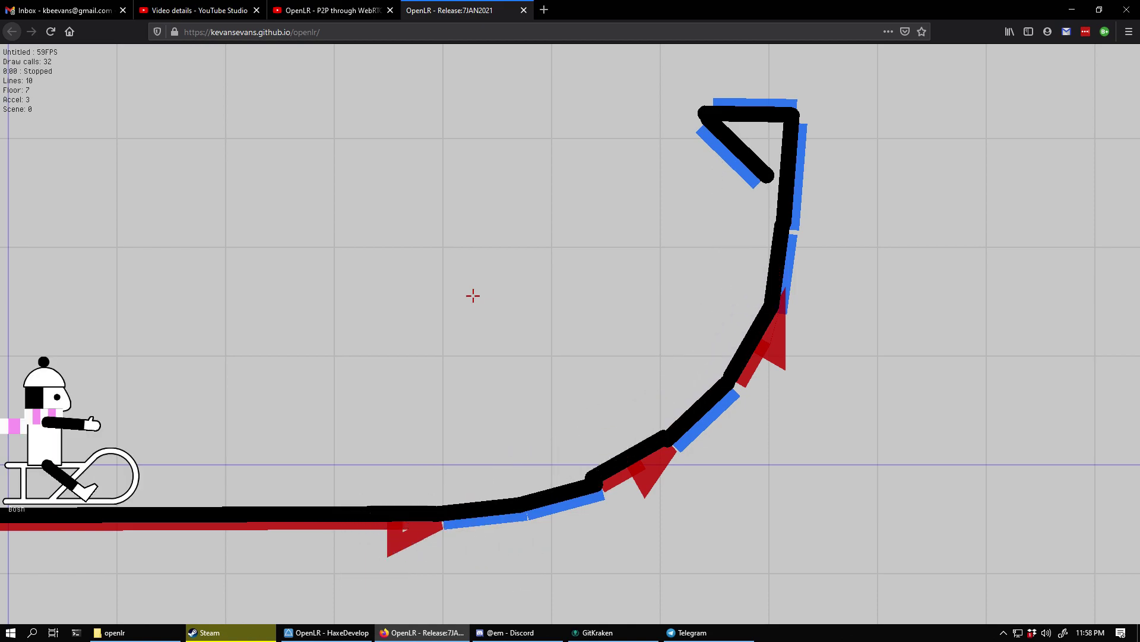
Play the ride twice against the diagonal hook line, returning the rider to the start after each run
key(y)
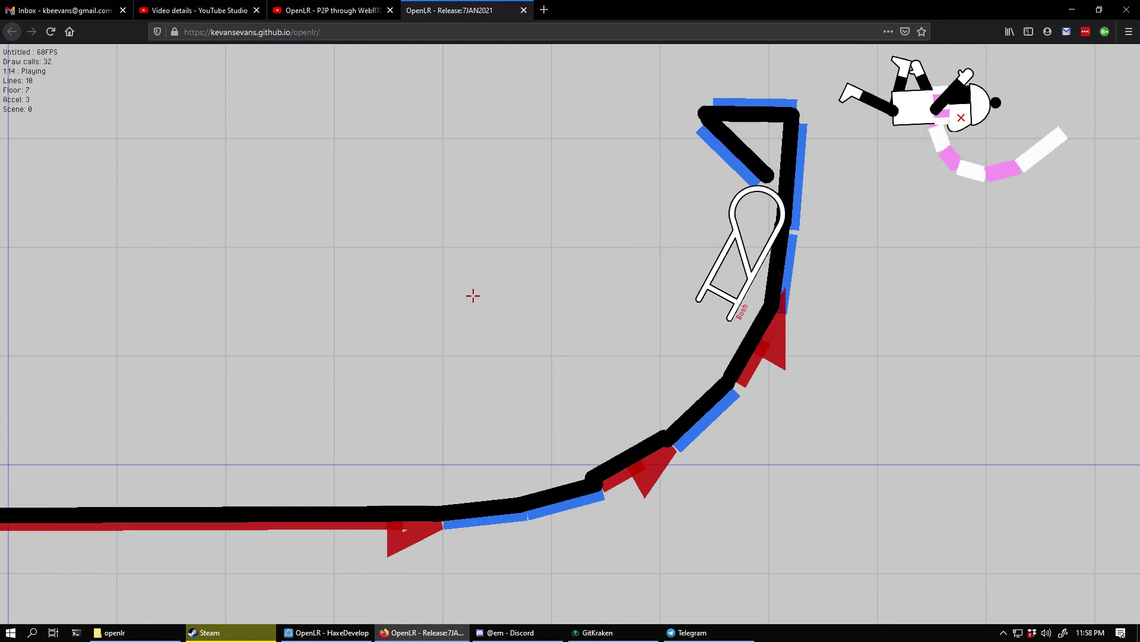
key(u)
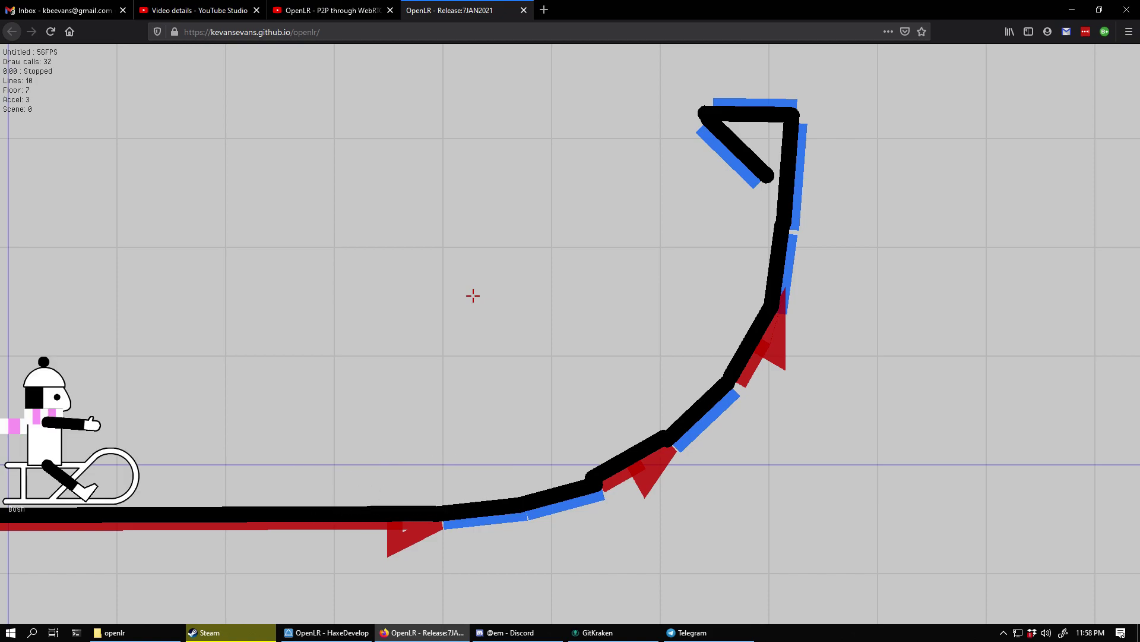
key(y)
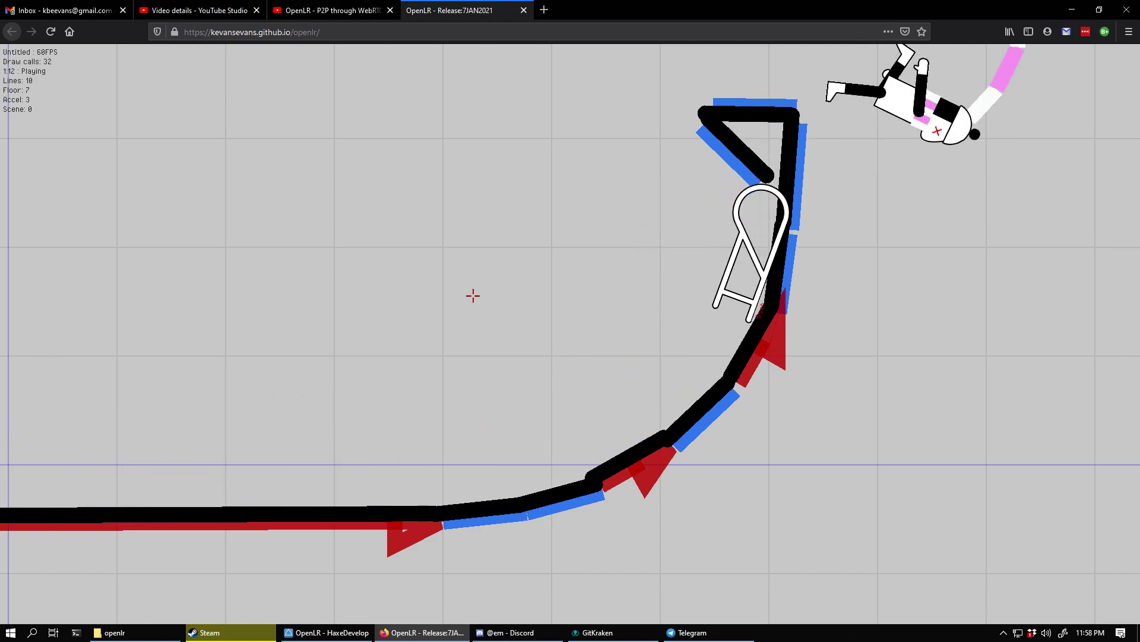
key(space)
key(u)
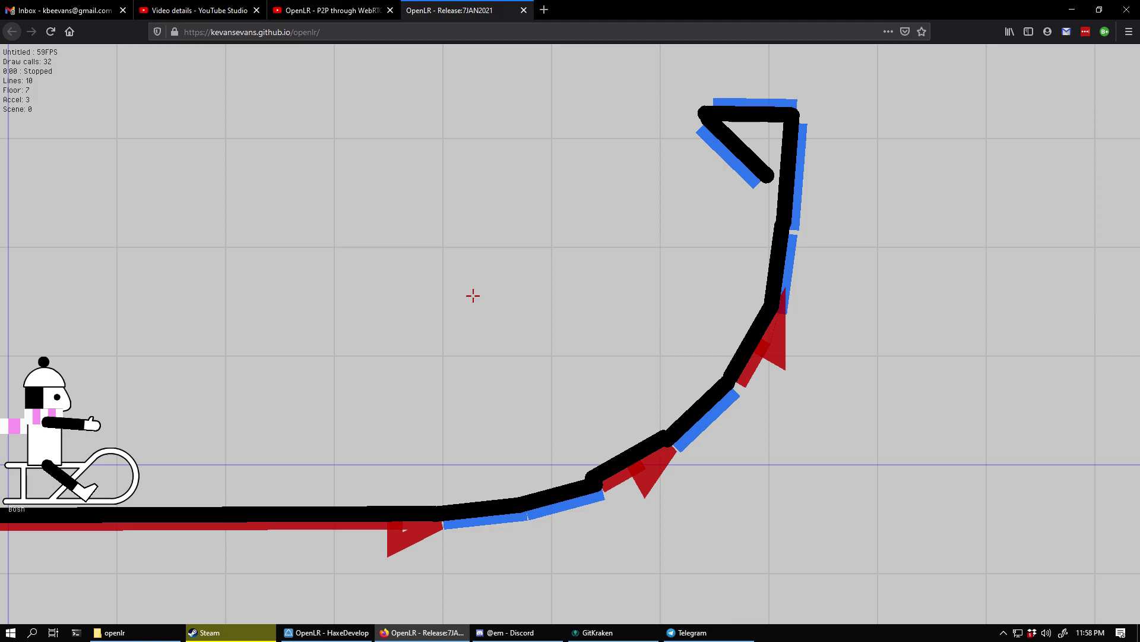
Replay the ride with the whole track in view, pause it, and reset the rider to the start
scroll(474, 295, down, 4)
key(y)
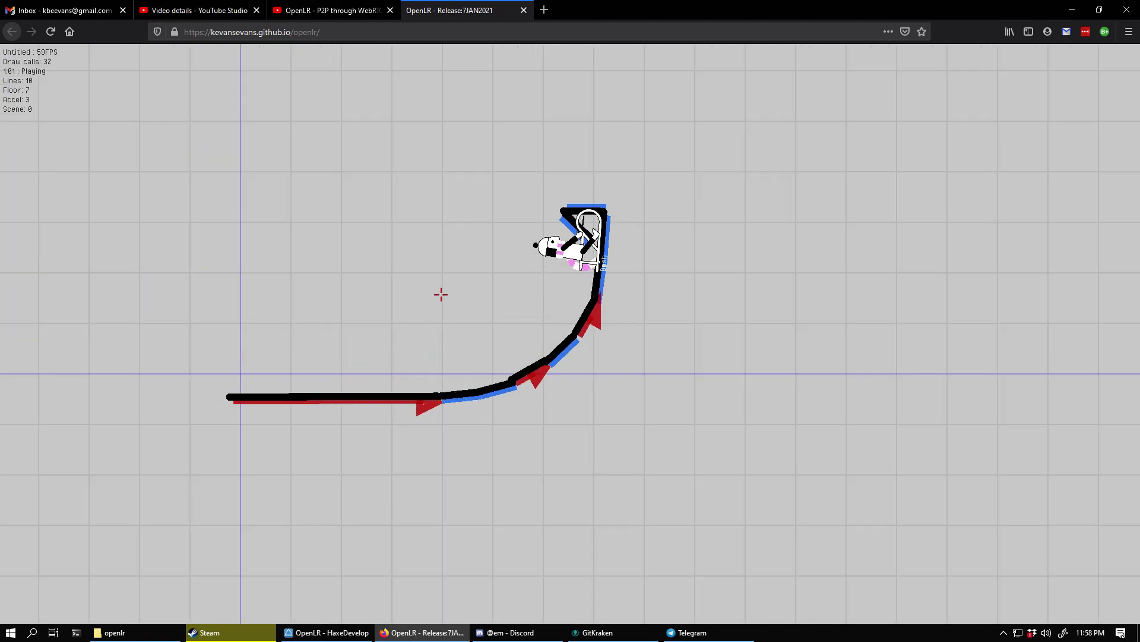
key(space)
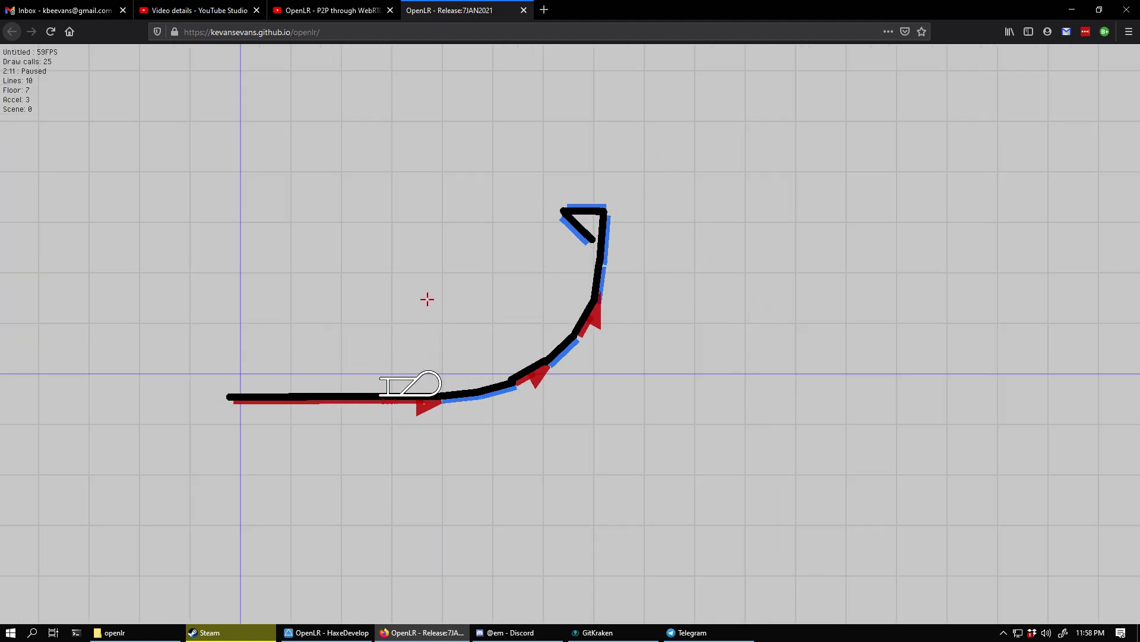
key(y)
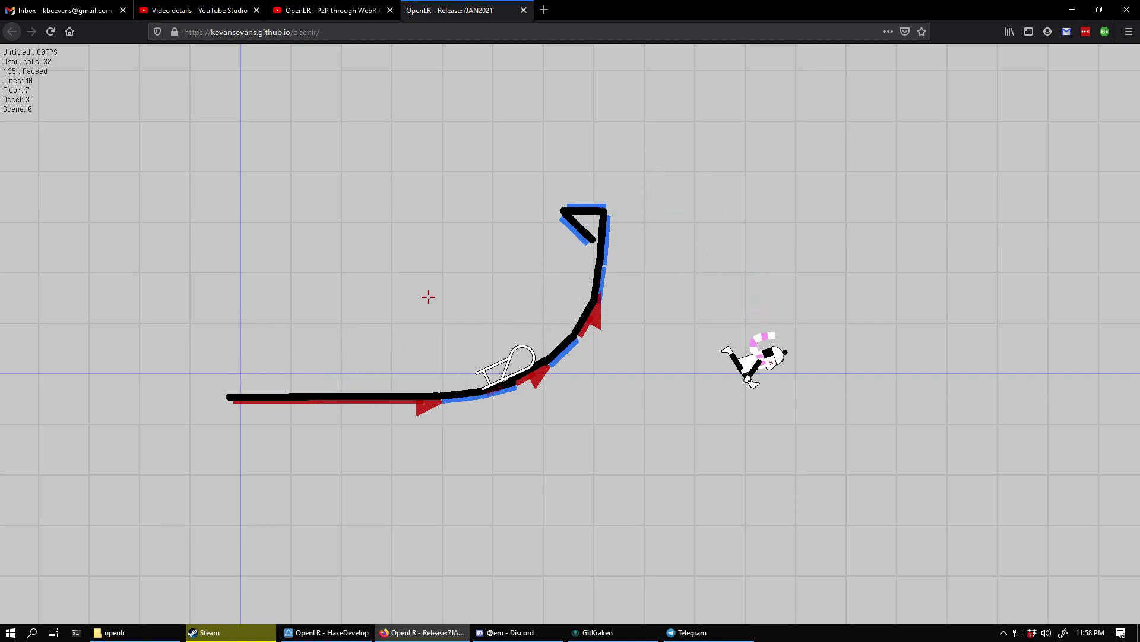
key(u)
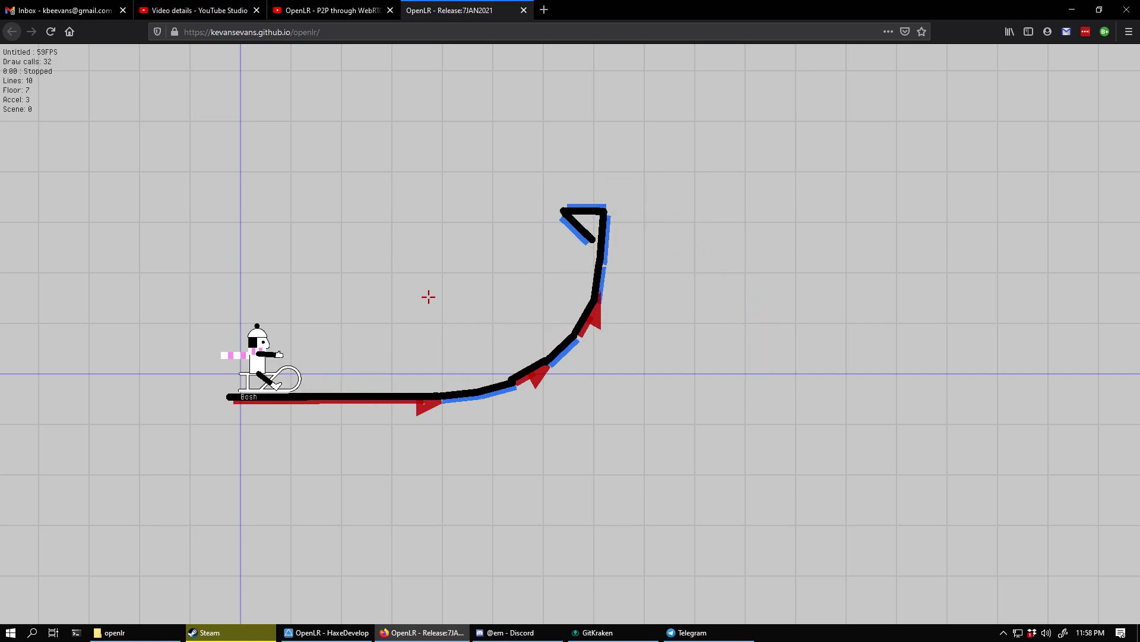
Run the ride two more times and pause it while the thrown rider is falling beyond the curve
key(y)
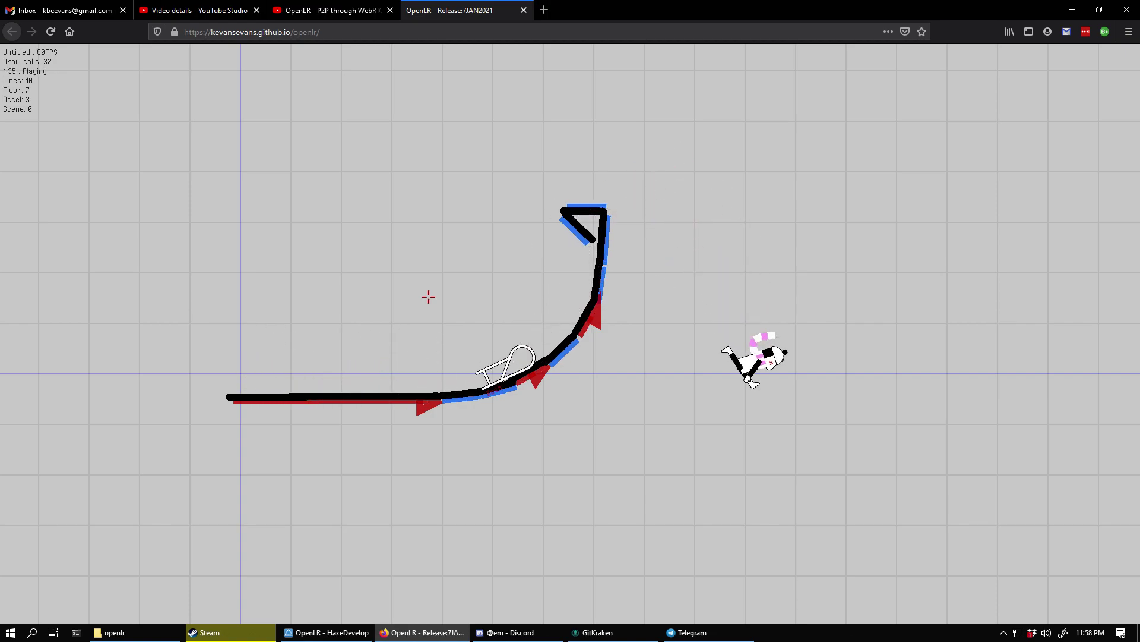
key(u)
key(y)
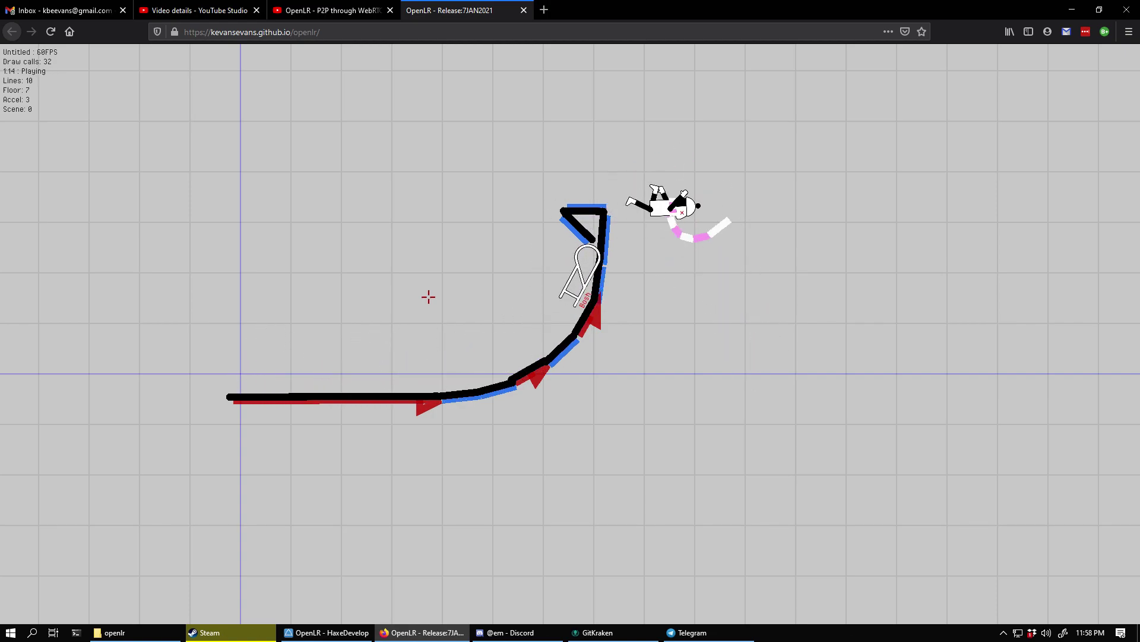
key(i)
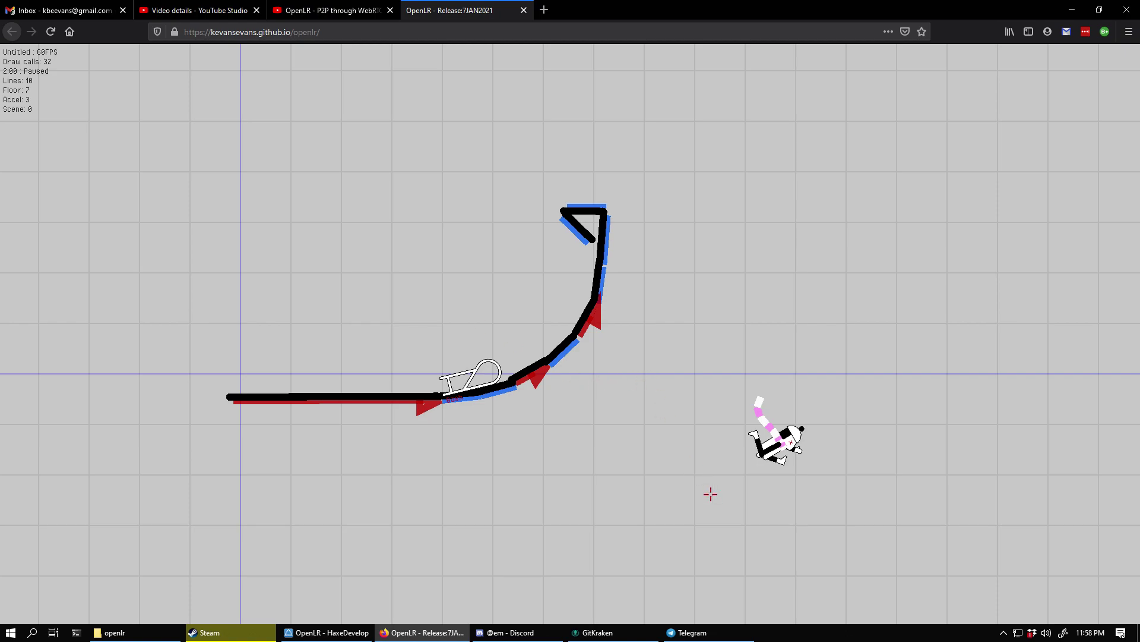
Show the console, draw a bowl-shaped floor line freehand with the Pencil beneath the falling rider, and resume the ride
key(slash)
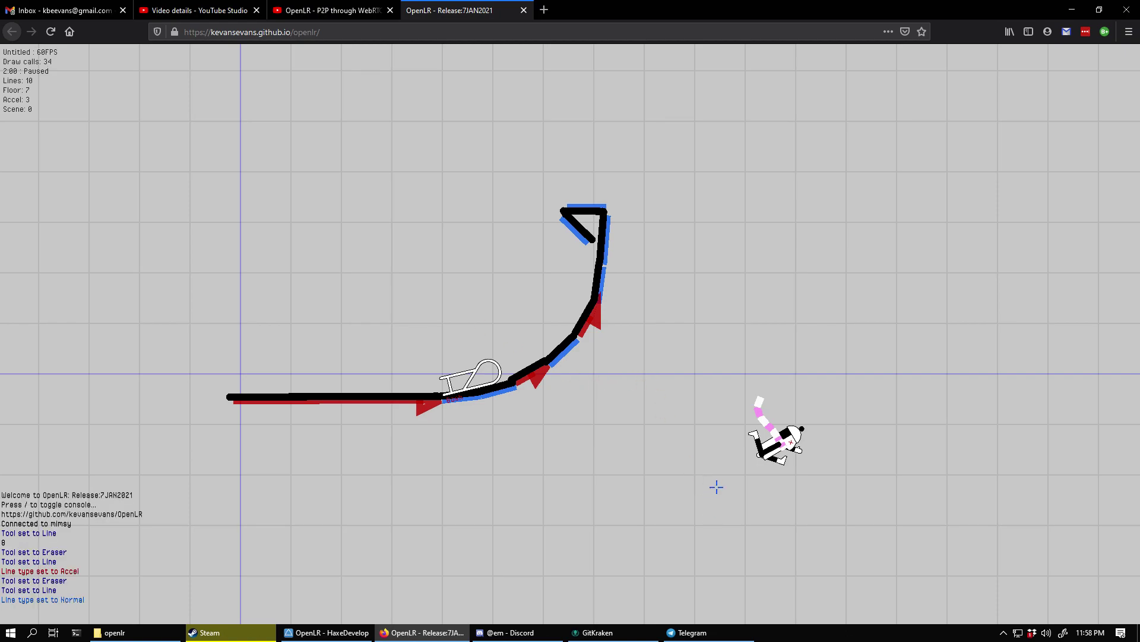
key(q)
mouse_move(732, 450)
mouse_down()
mouse_move(835, 491)
mouse_move(871, 439)
mouse_up()
key(space)
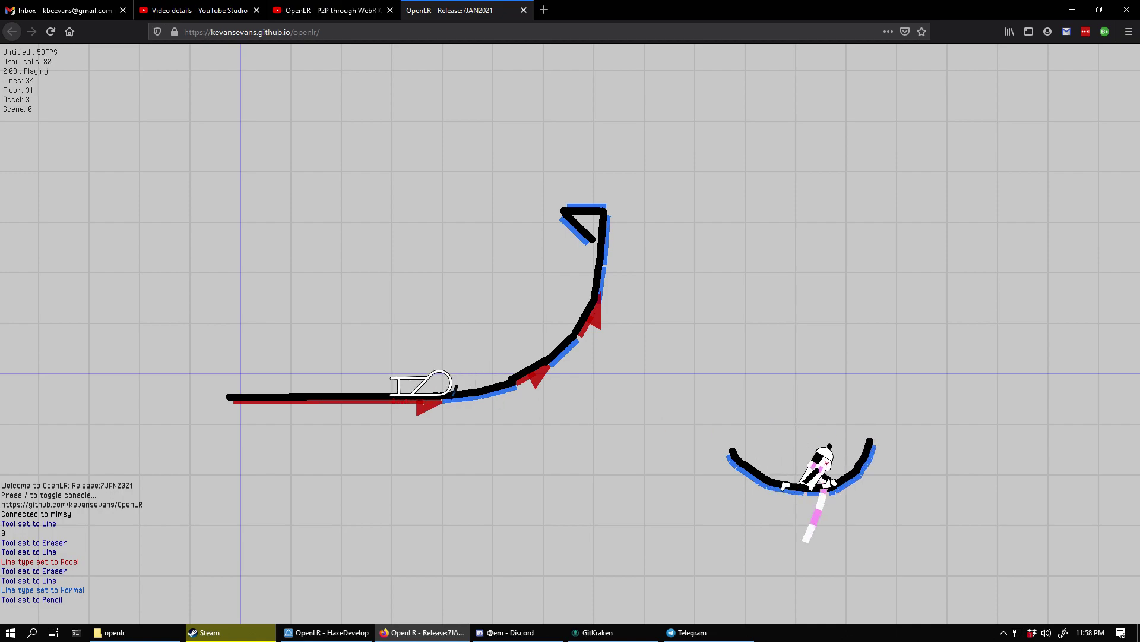
Test the ride with the bowl catching the thrown rider, and return the rider to the start
key(space)
key(u)
key(i)
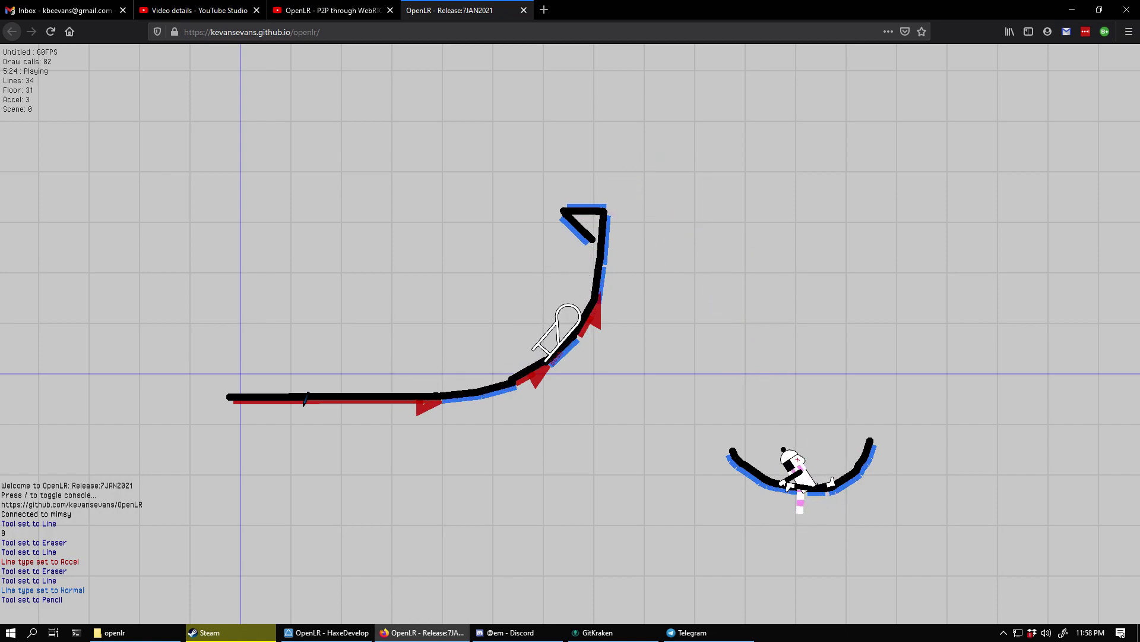
key(u)
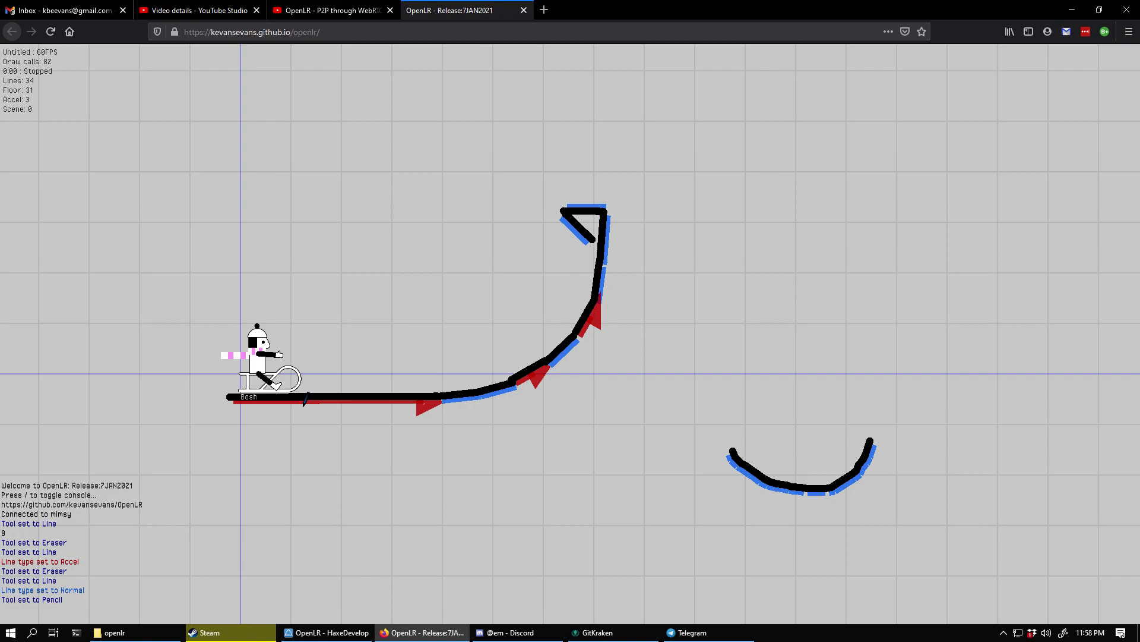
Save the track as bonkOfDeath with a console command, correcting the saveTrack command after the first attempt
key(slash)
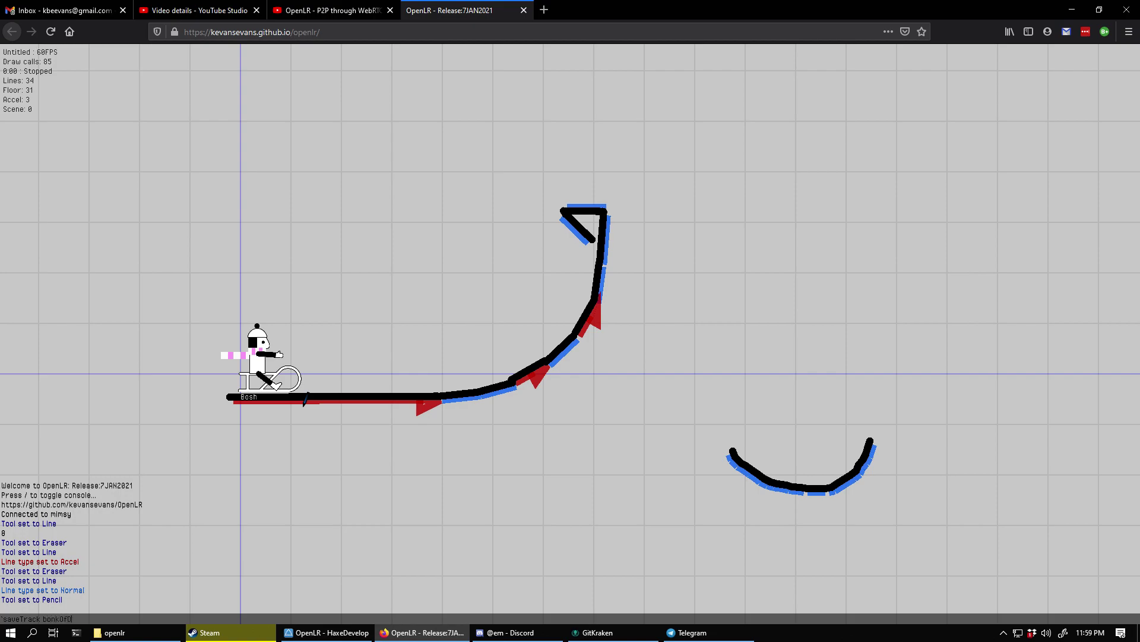
key(Return)
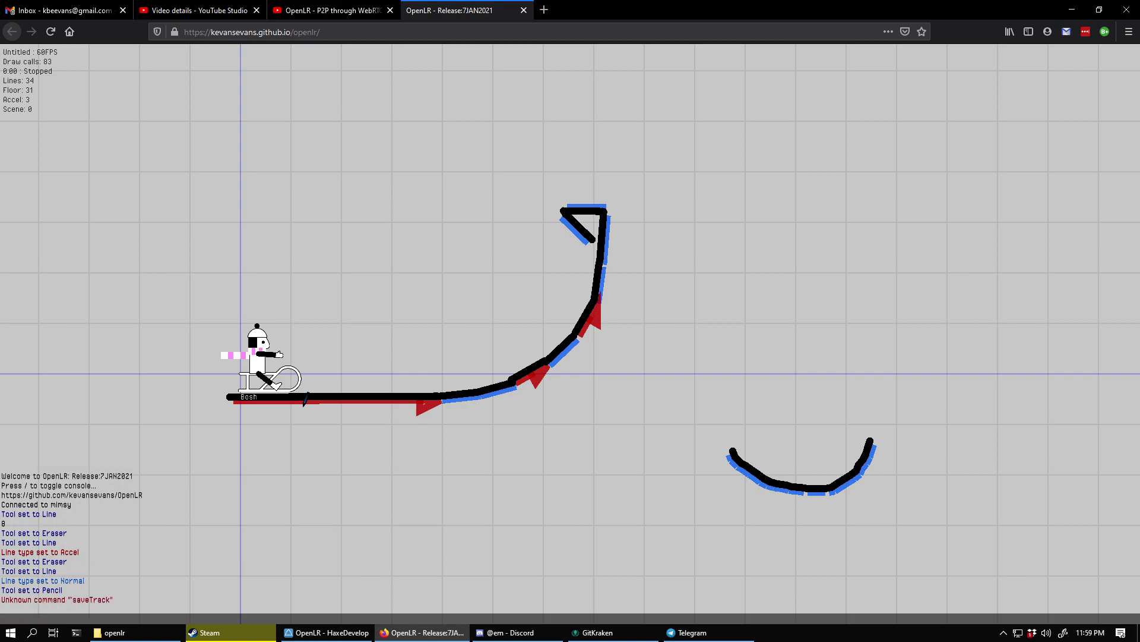
key(Up)
key(Delete)
key(Return)
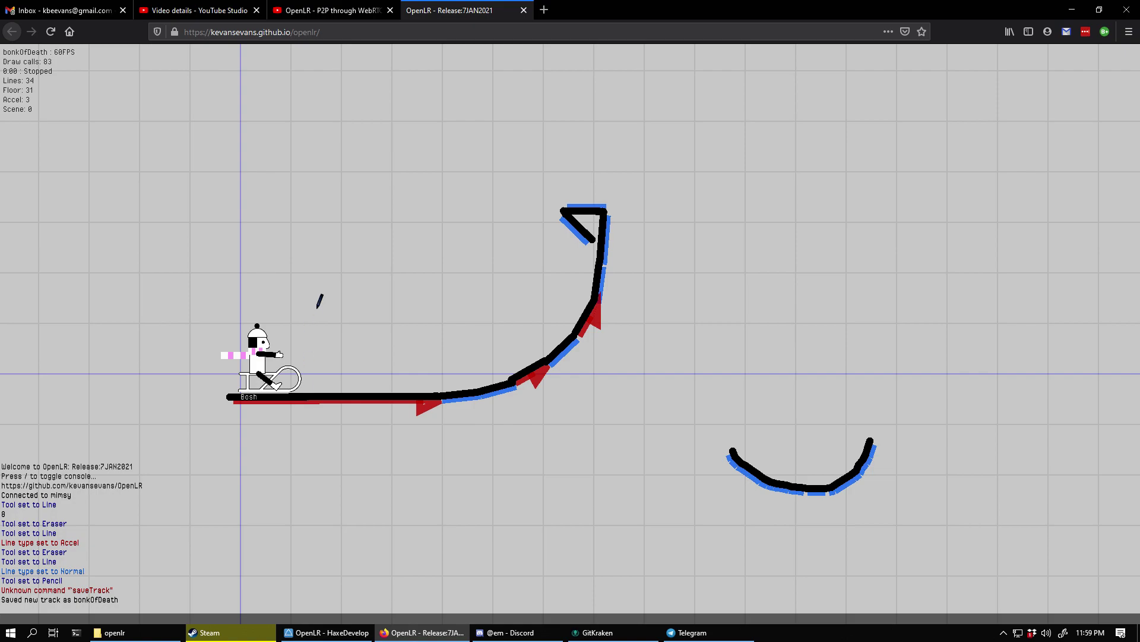
Hide the console, play the saved track until the rider is in the bowl, and rewind the ride
key(/)
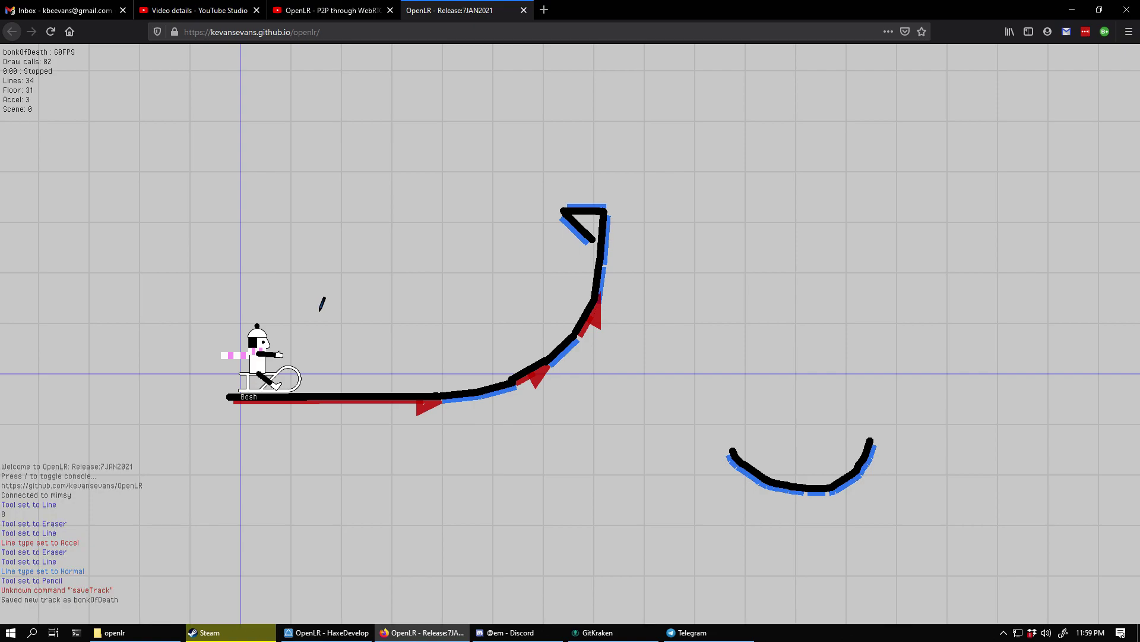
key(y)
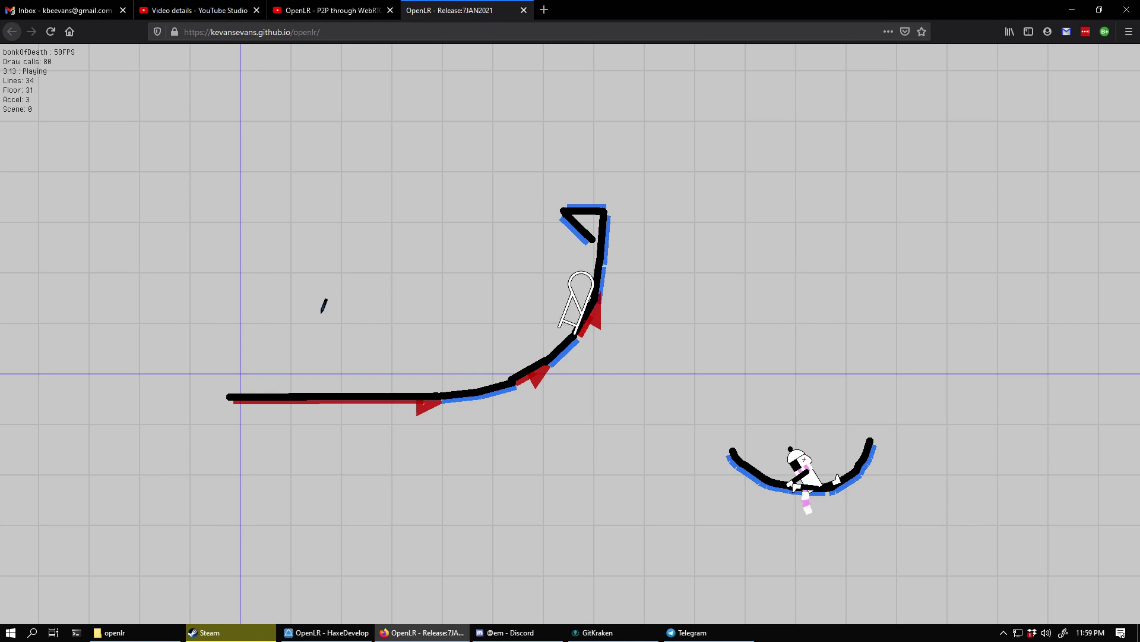
key(Left)
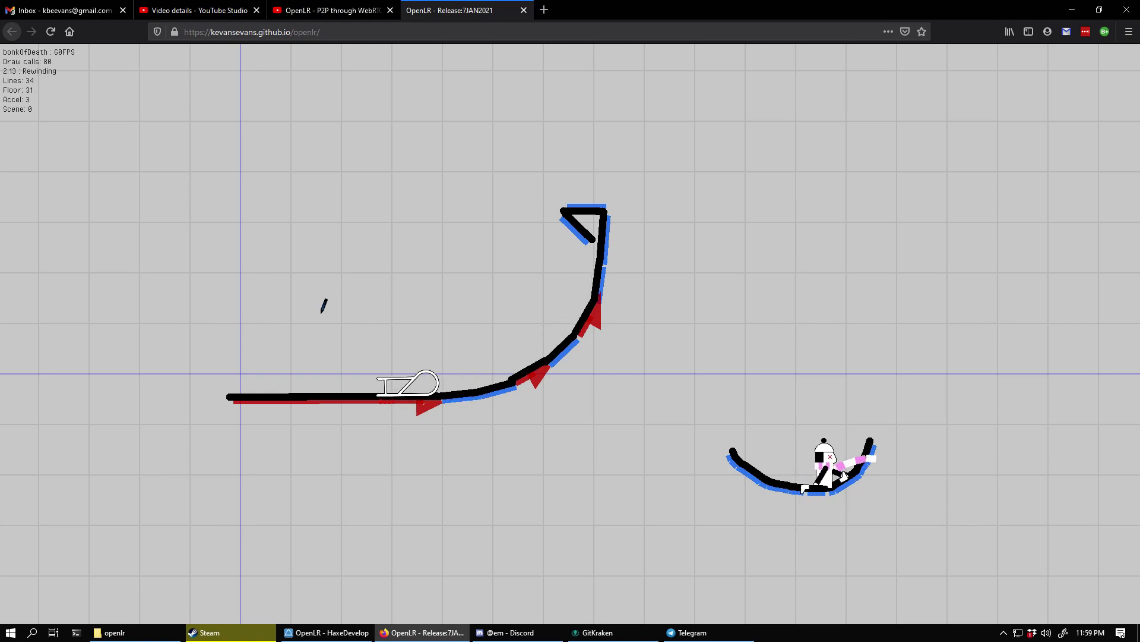